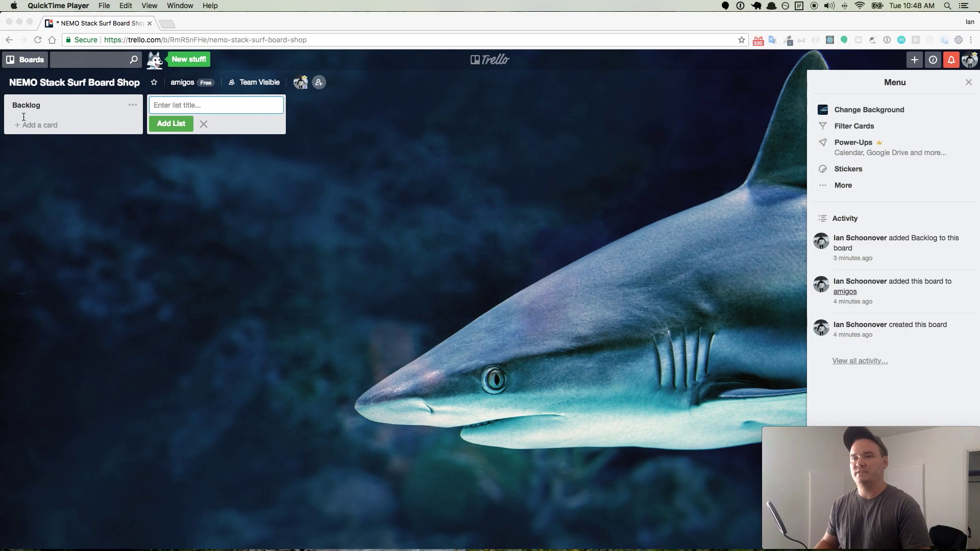
Step: Add three lists after Backlog, titled Currently Doing, QC and Done
{"action": "left_click", "coordinate": [205, 106]}
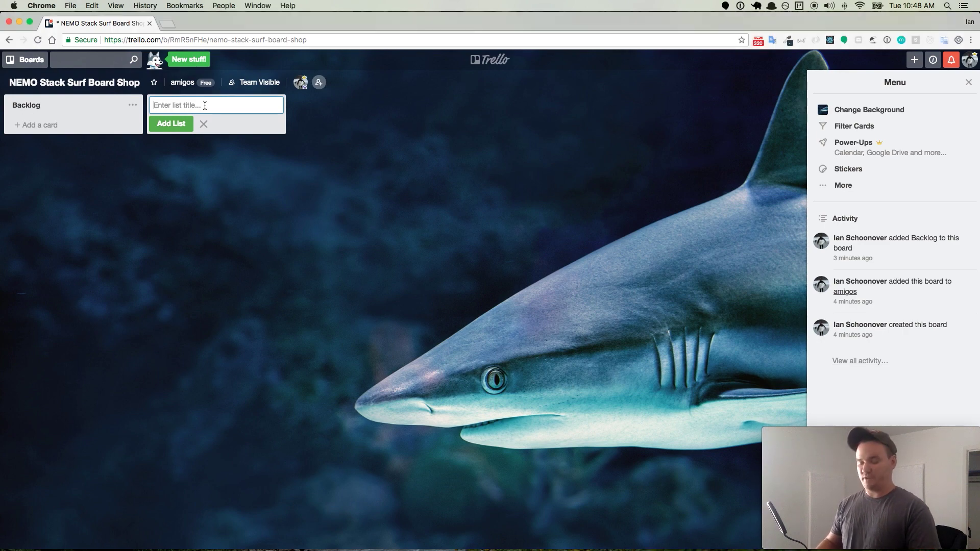
{"action": "type", "text": "Currently Doing"}
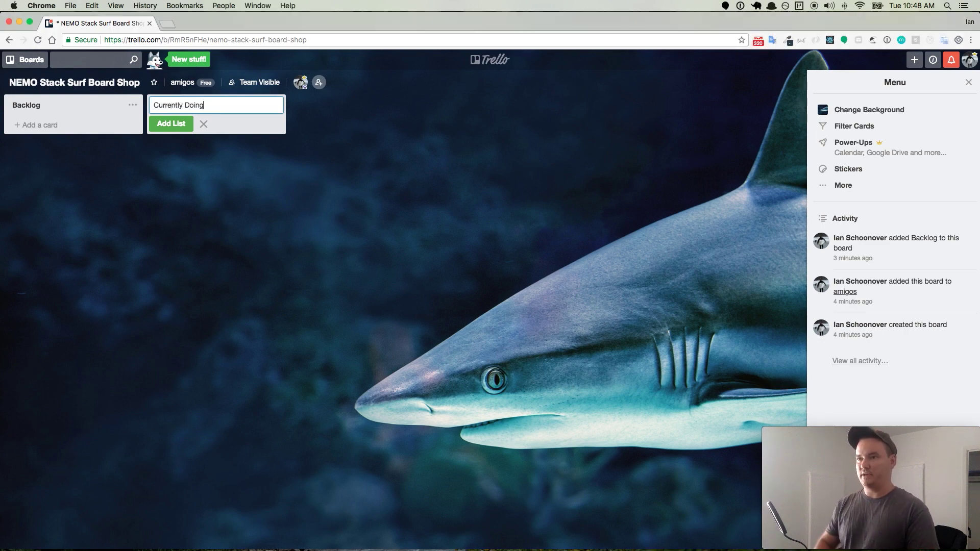
{"action": "left_click", "coordinate": [186, 123]}
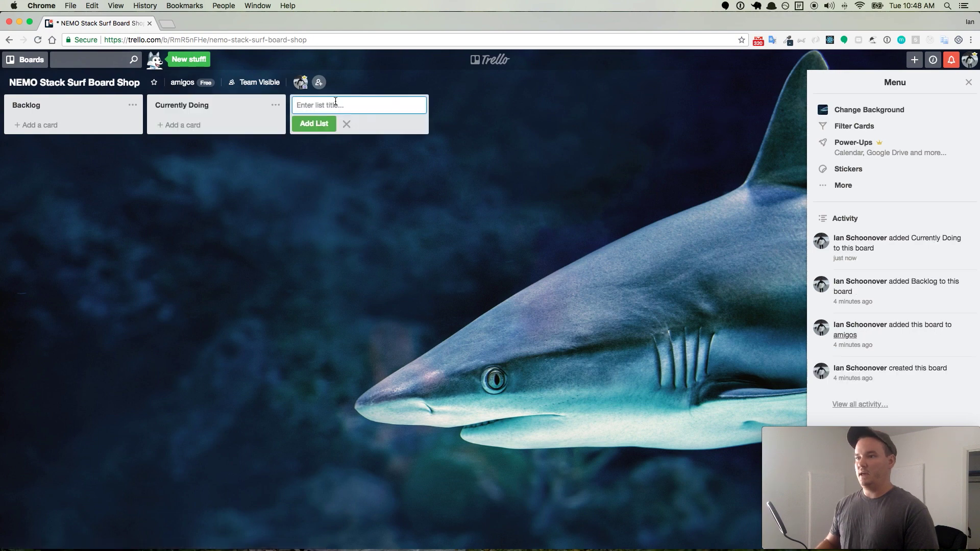
{"action": "type", "text": "QC"}
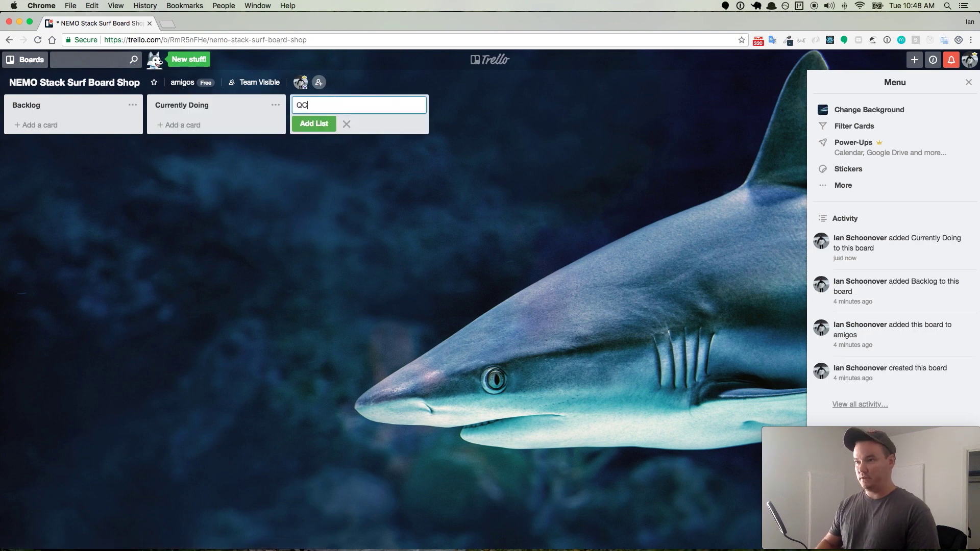
{"action": "left_click", "coordinate": [322, 124]}
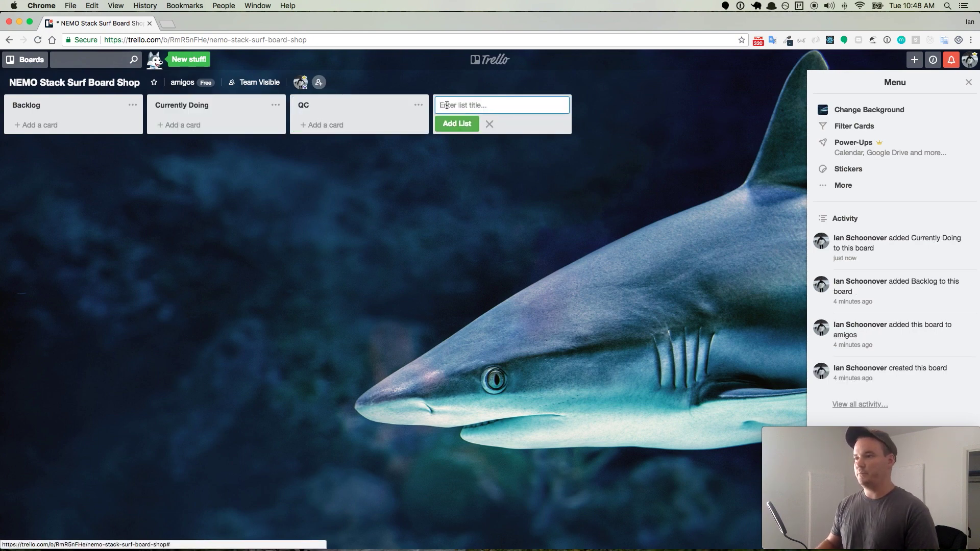
{"action": "type", "text": "Done"}
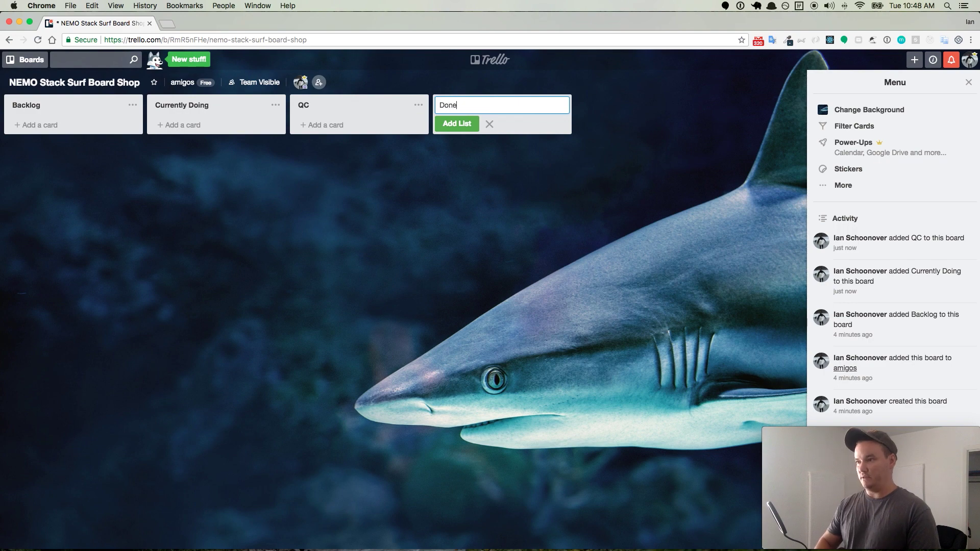
{"action": "left_click", "coordinate": [457, 123]}
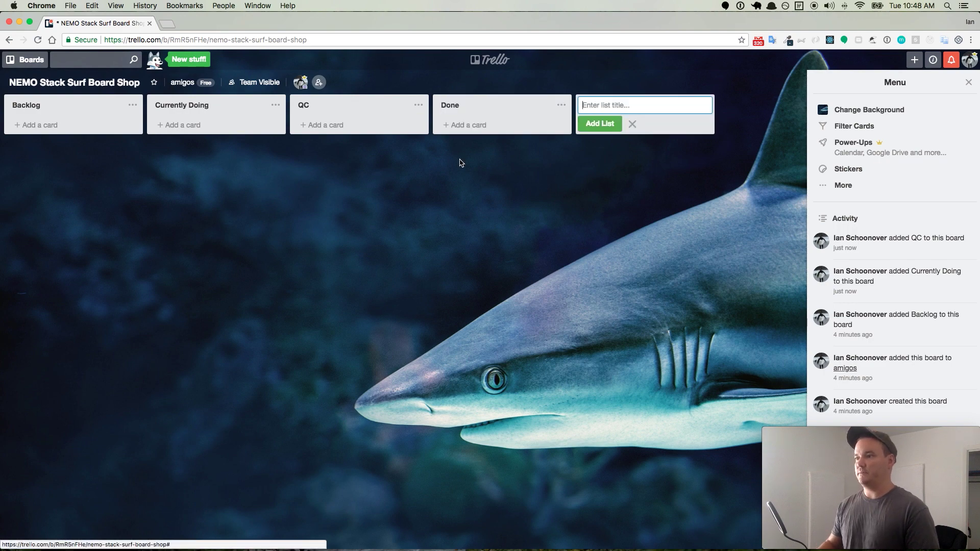
Step: Add a card titled "Bootstrap our express app" to the Backlog list
{"action": "left_click", "coordinate": [39, 126]}
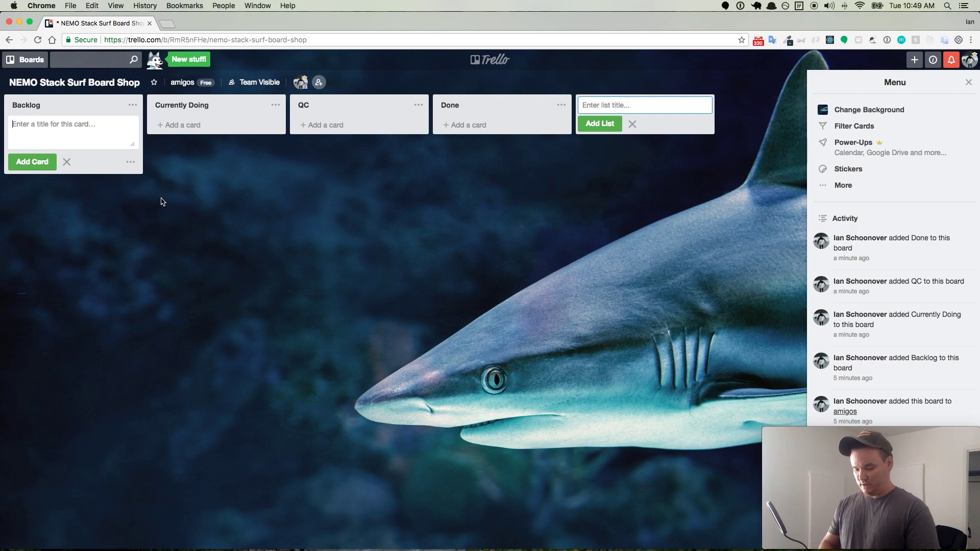
{"action": "type", "text": "Bootstrap our express a[p"}
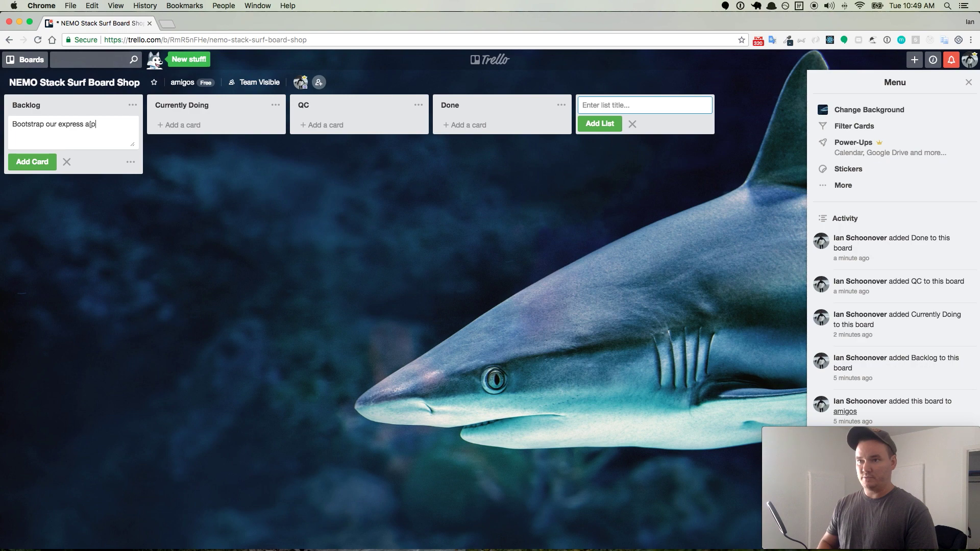
{"action": "key", "text": "BackSpace"}
{"action": "key", "text": "BackSpace"}
{"action": "type", "text": "pp"}
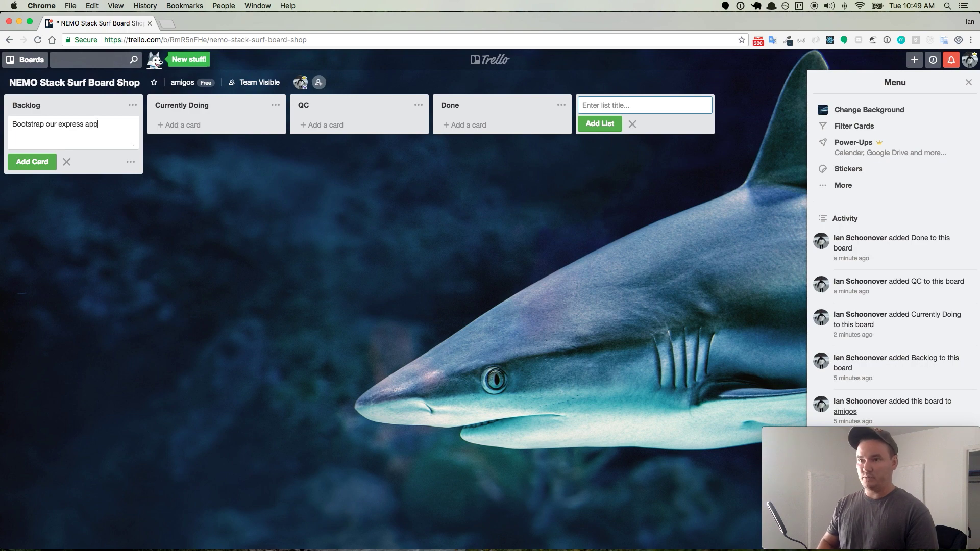
{"action": "left_click", "coordinate": [19, 167]}
Step: Add the cards "Authentication (passport)" and "Design the database" to the Backlog list
{"action": "type", "text": "Authentication (passport"}
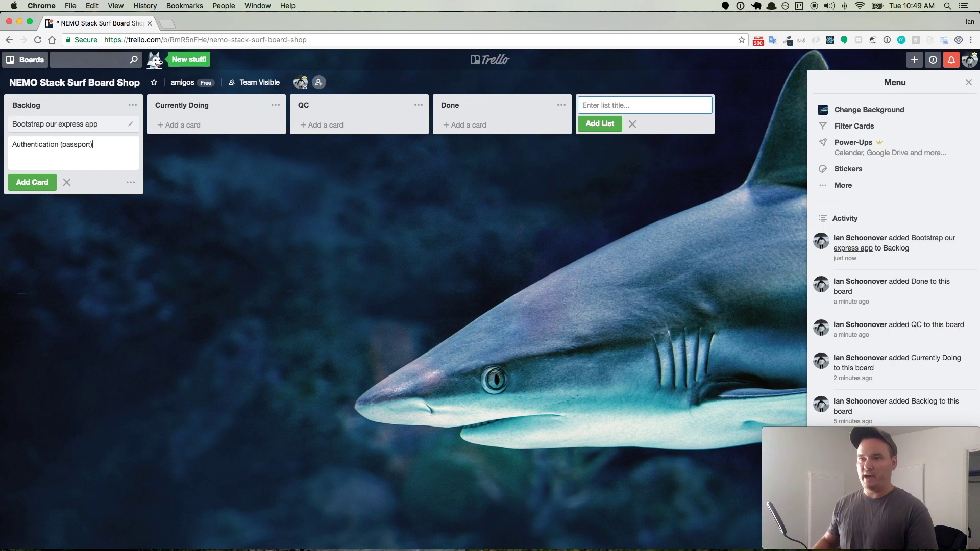
{"action": "left_click", "coordinate": [44, 181]}
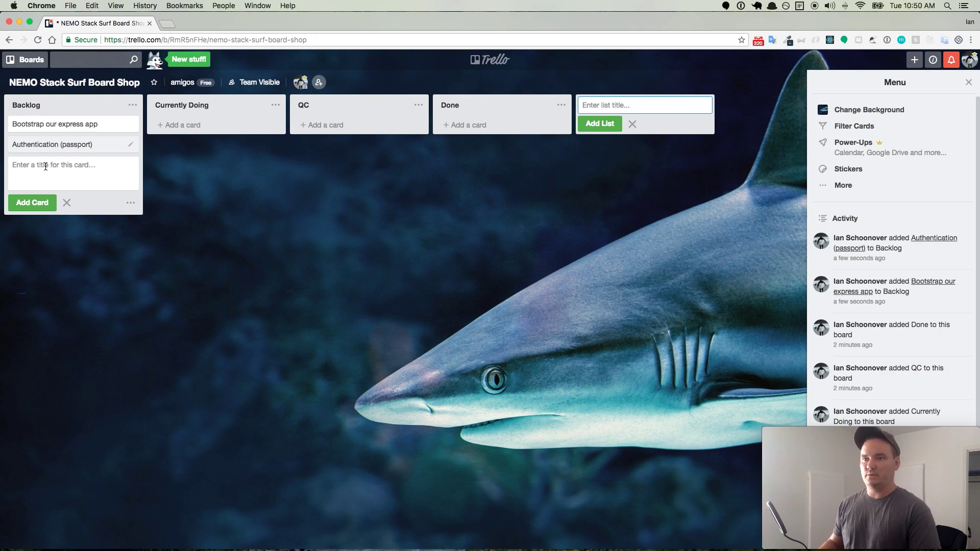
{"action": "type", "text": "De"}
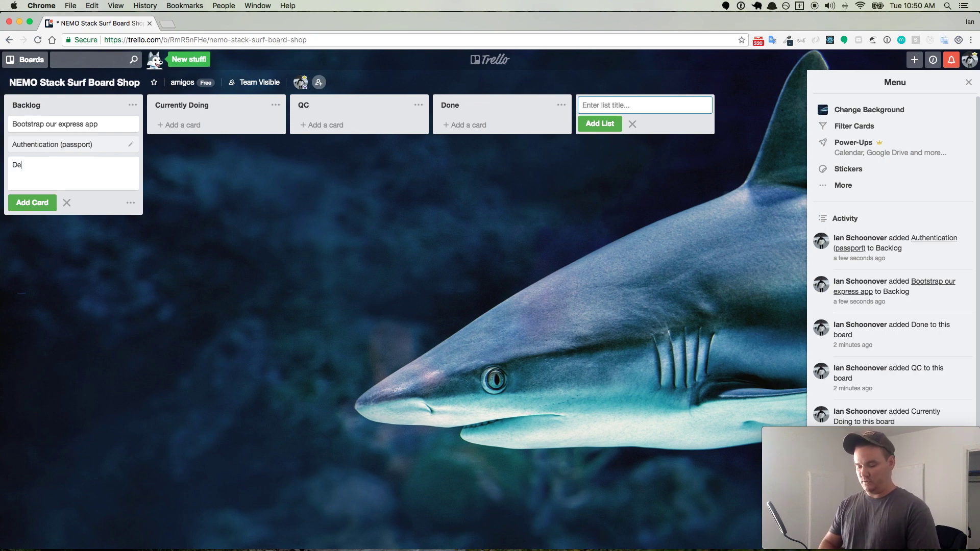
{"action": "type", "text": "sign the database"}
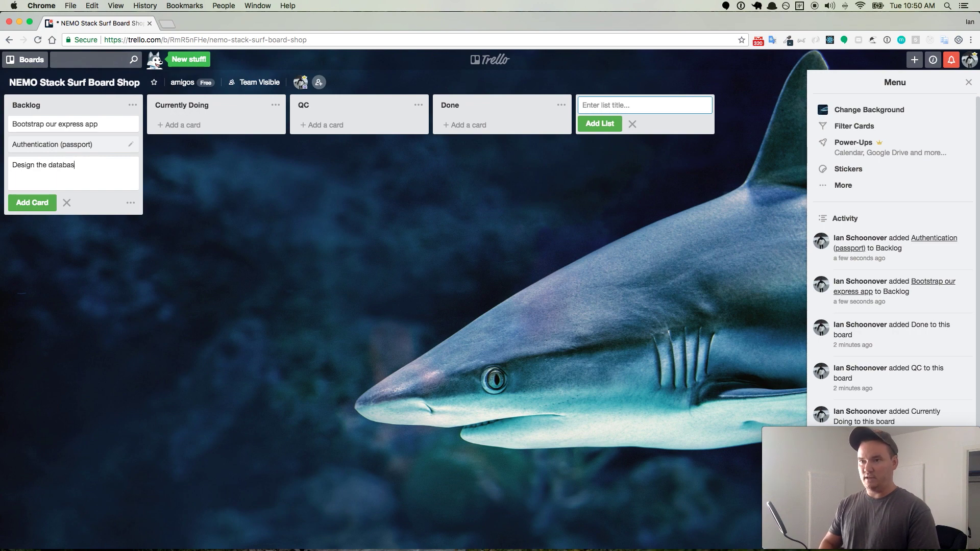
{"action": "left_click", "coordinate": [33, 203]}
Step: Give the "Design the database" card a description headed "Models:" with the dashed items user, post and review, and close the card
{"action": "left_click", "coordinate": [45, 164]}
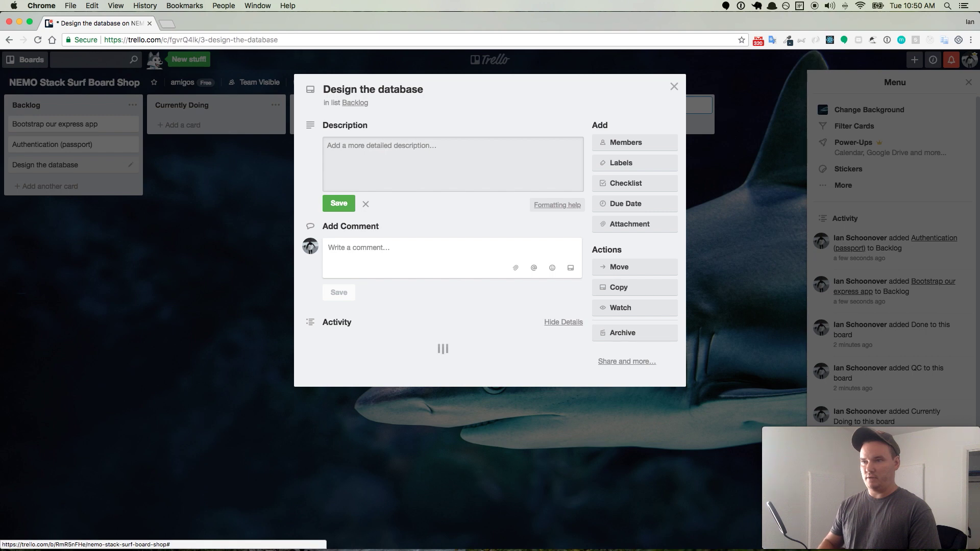
{"action": "type", "text": "-"}
{"action": "key", "text": "BackSpace"}
{"action": "key", "text": "BackSpace"}
{"action": "type", "text": "Models"}
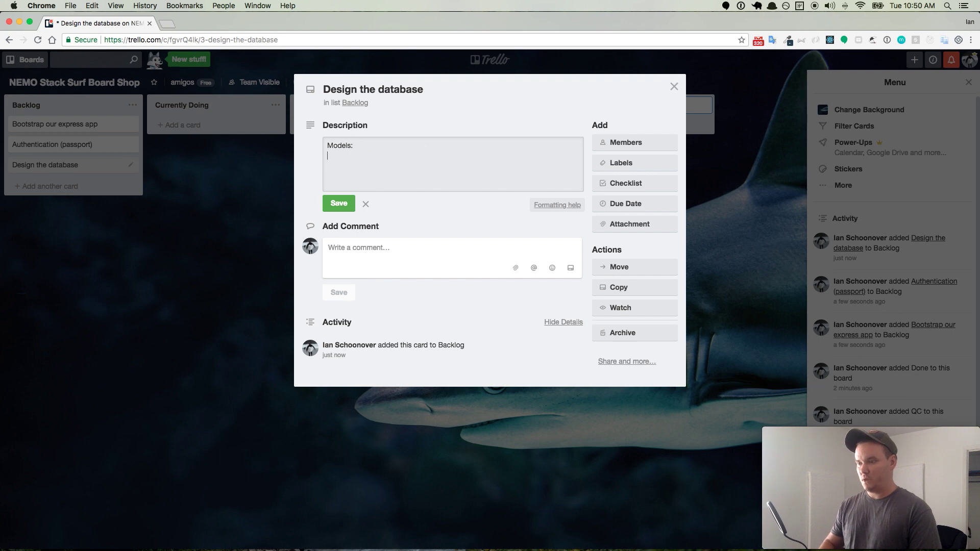
{"action": "type", "text": ":"}
{"action": "key", "text": "Return"}
{"action": "type", "text": "- user "}
{"action": "type", "text": "-"}
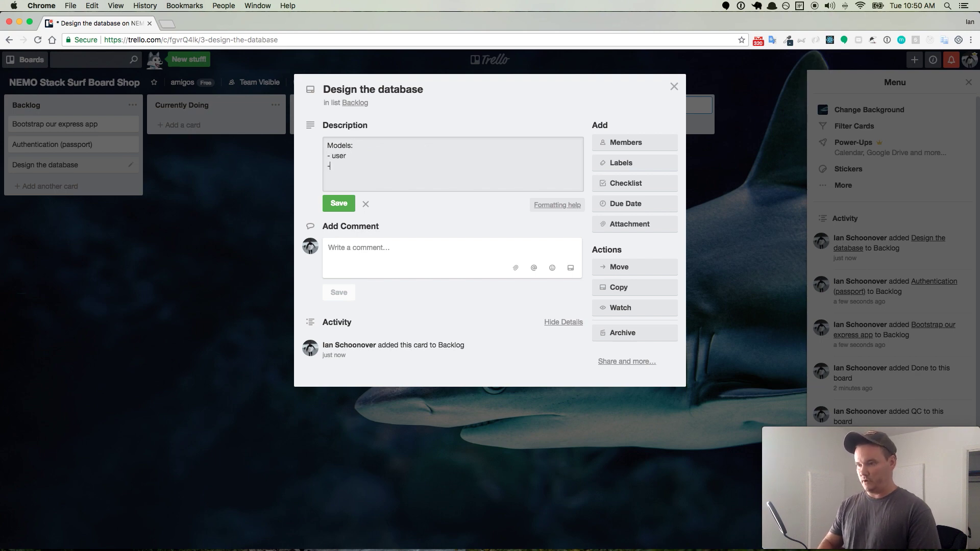
{"action": "type", "text": " post "}
{"action": "type", "text": "-"}
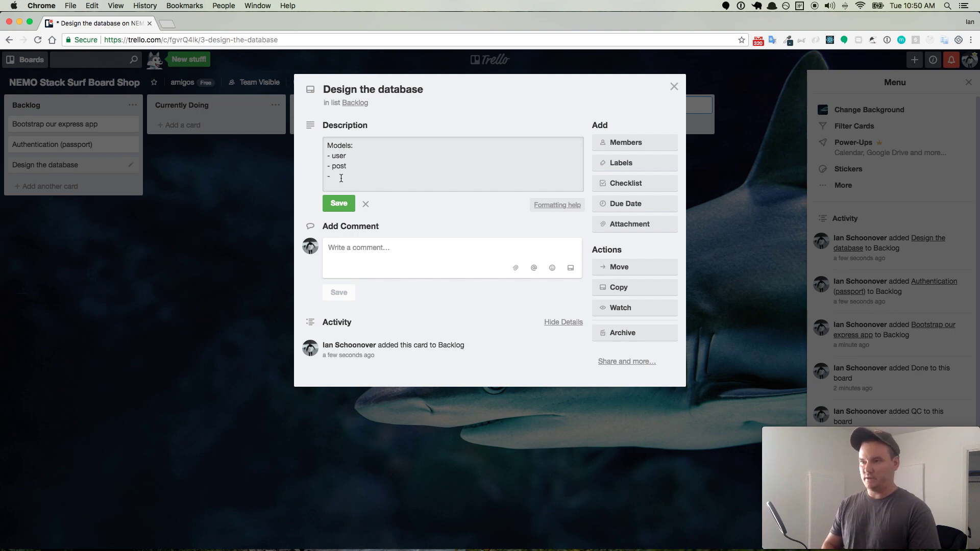
{"action": "type", "text": "review"}
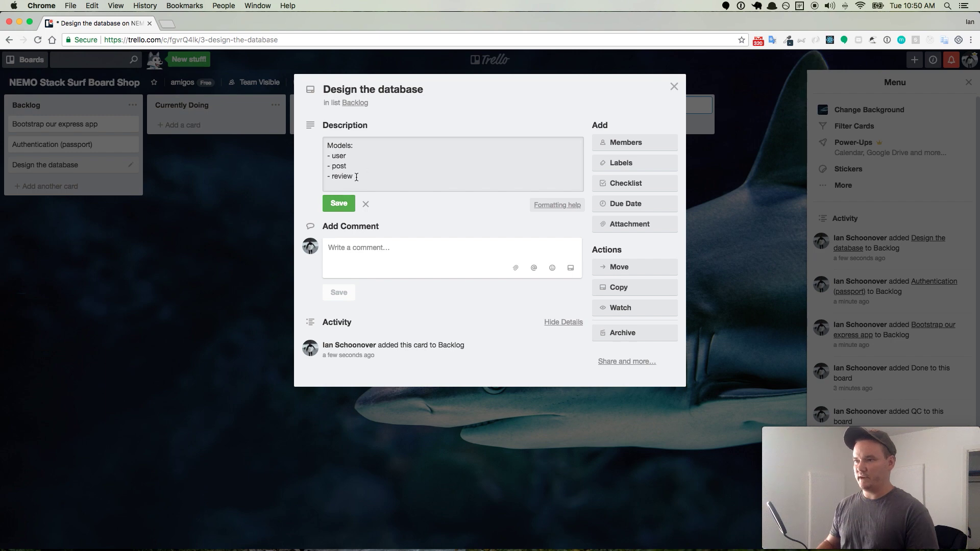
{"action": "left_click", "coordinate": [336, 210]}
{"action": "left_click", "coordinate": [212, 263]}
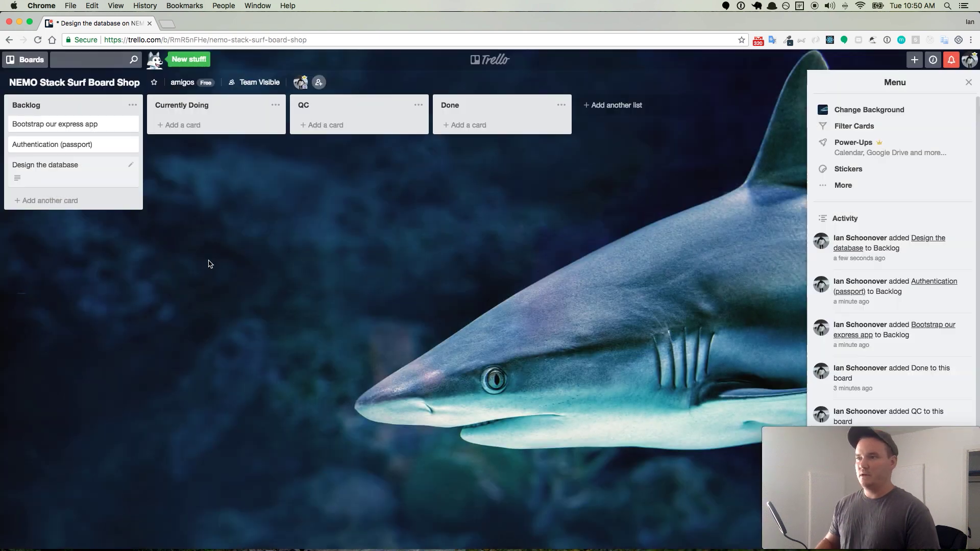
Step: Add a card titled "Build out controllers" to the Backlog list
{"action": "left_click", "coordinate": [56, 201]}
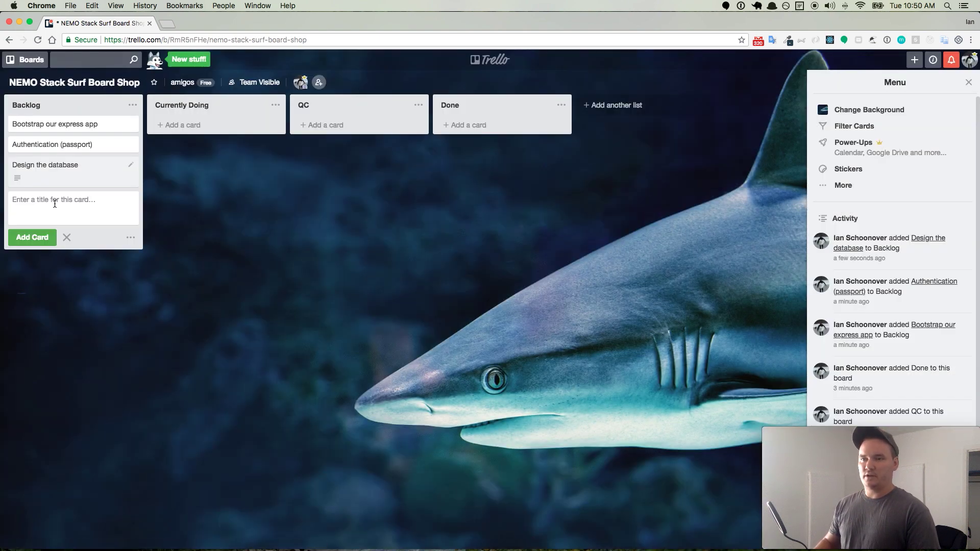
{"action": "type", "text": "Build out "}
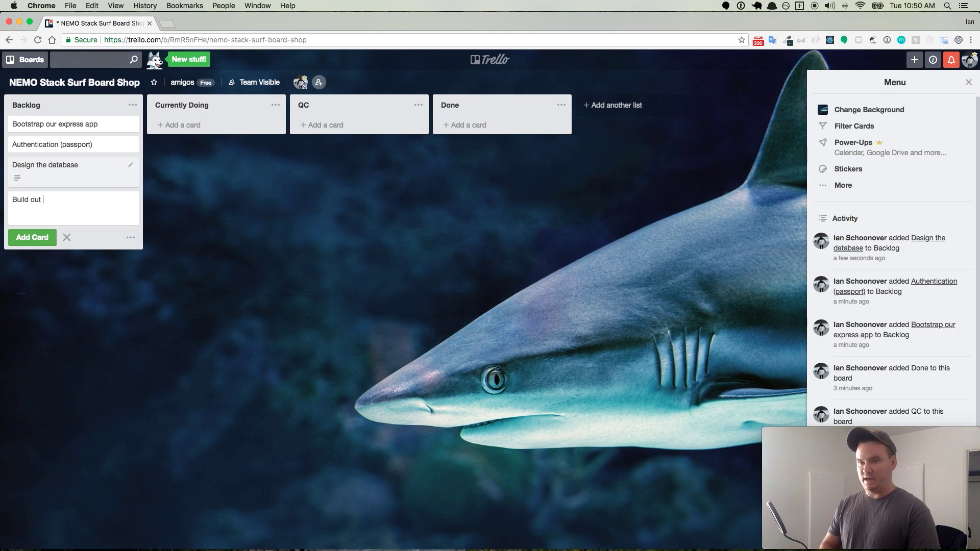
{"action": "type", "text": "controllers"}
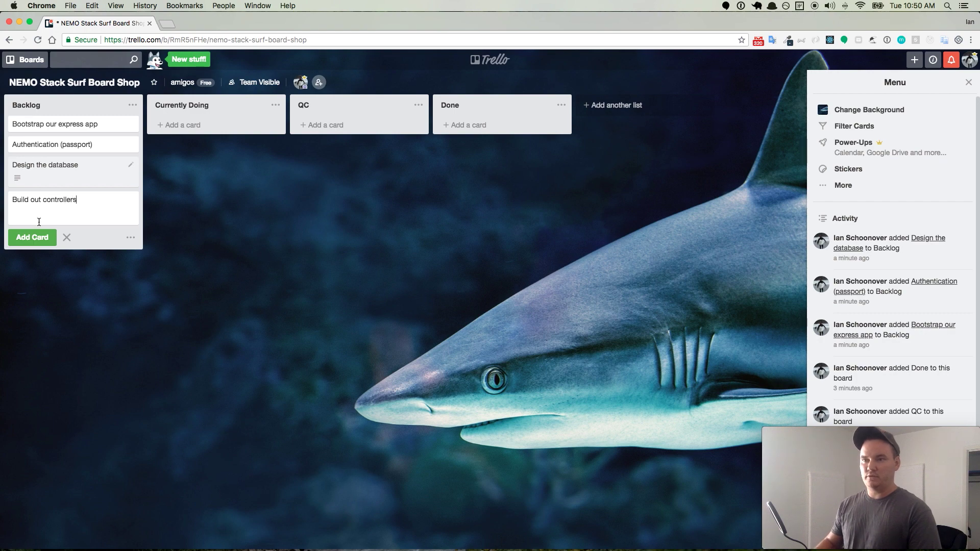
{"action": "left_click", "coordinate": [39, 238]}
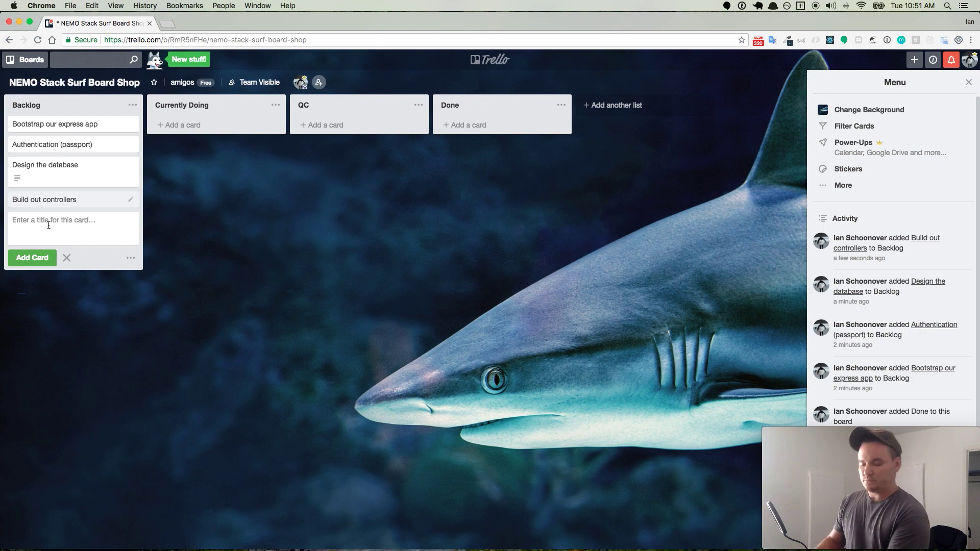
Step: Add the cards "Build out routes" and "Build out our views" to the Backlog list
{"action": "type", "text": "Build o"}
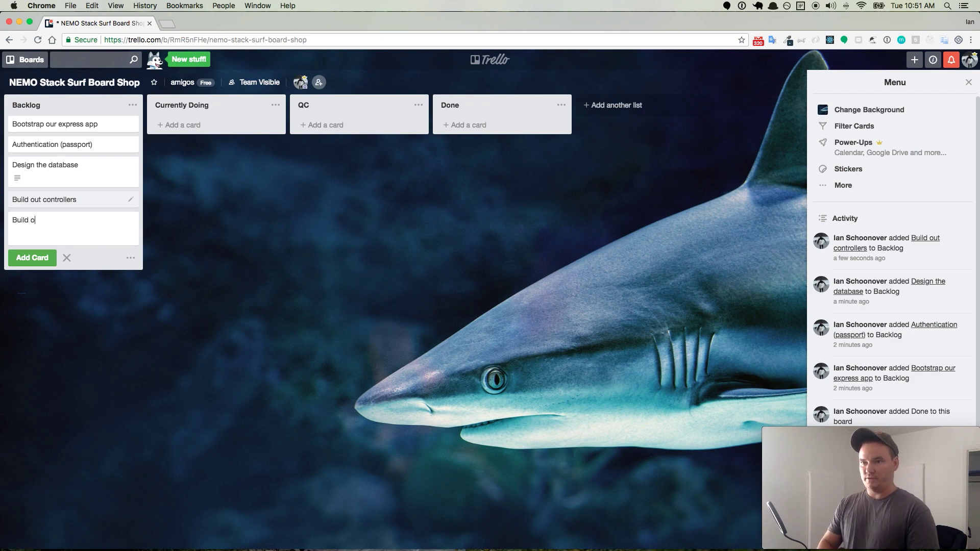
{"action": "type", "text": "ut routes"}
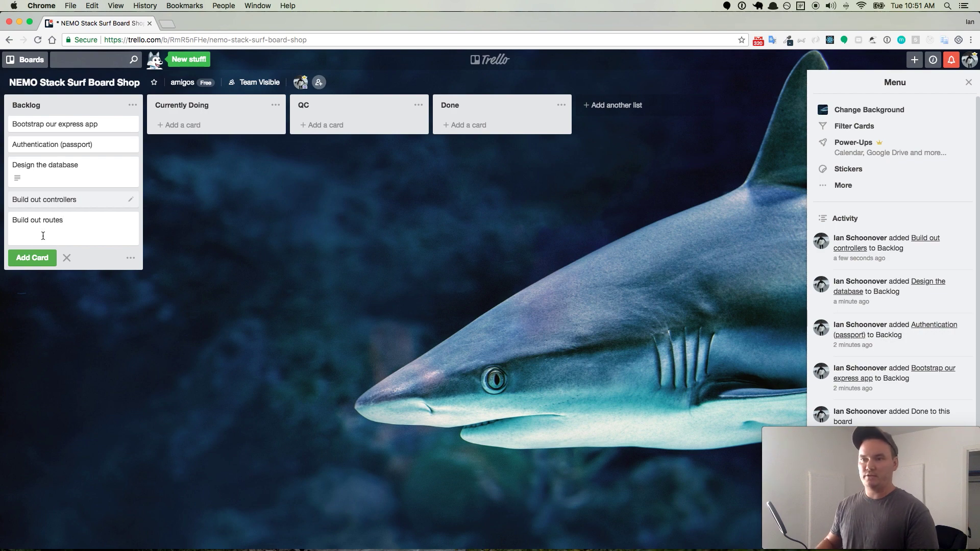
{"action": "left_click", "coordinate": [37, 256]}
{"action": "type", "text": "Build out our "}
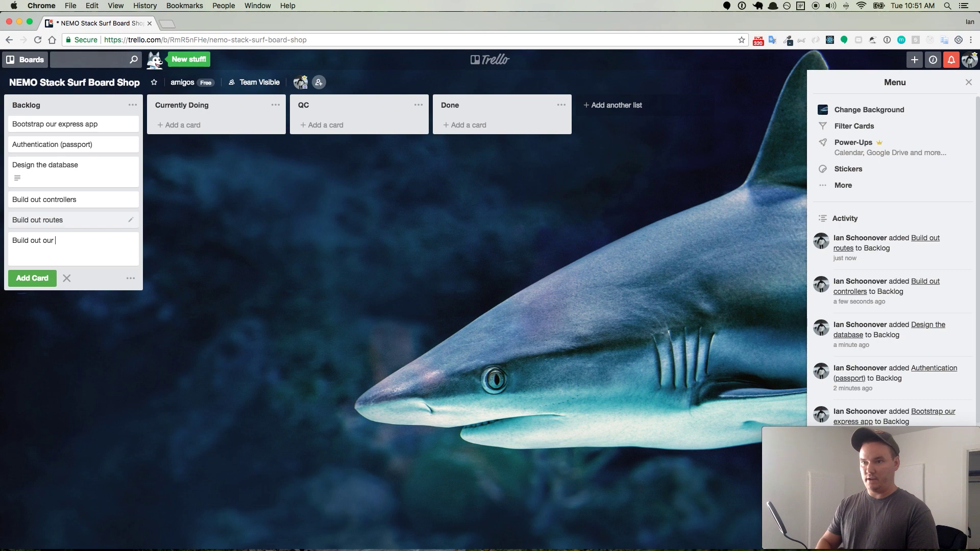
{"action": "type", "text": "views"}
{"action": "left_click", "coordinate": [38, 276]}
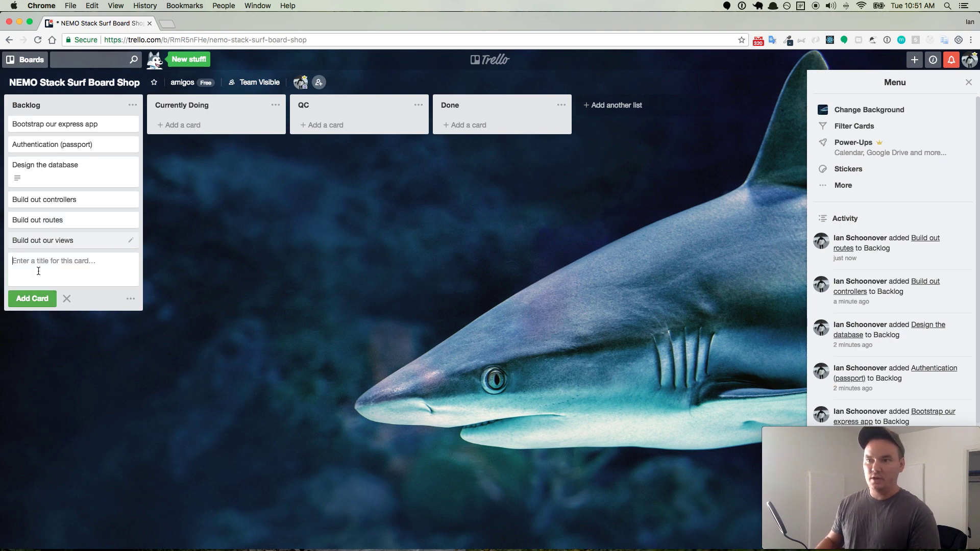
Step: Rename the "Design the database" card as "Design the database (model)"
{"action": "left_click", "coordinate": [131, 164]}
{"action": "left_click", "coordinate": [95, 164]}
{"action": "type", "text": "(model"}
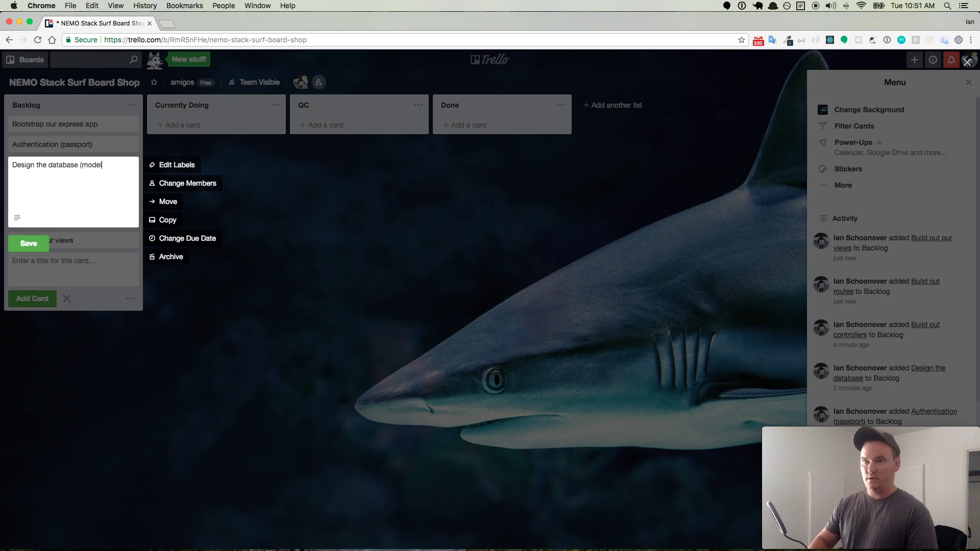
{"action": "left_click", "coordinate": [29, 243]}
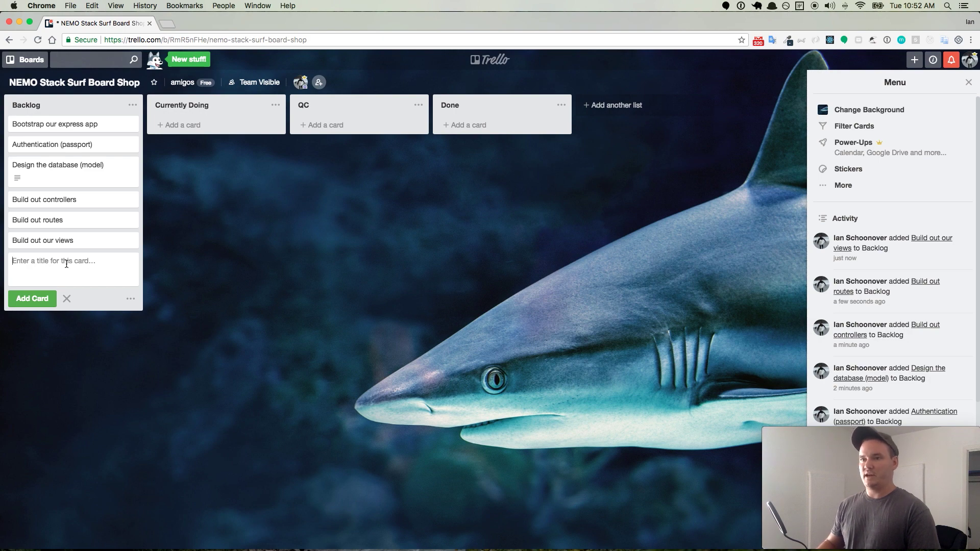
Step: Add a list titled Features and move it in front of the Backlog list
{"action": "left_click", "coordinate": [608, 111]}
{"action": "type", "text": "Features"}
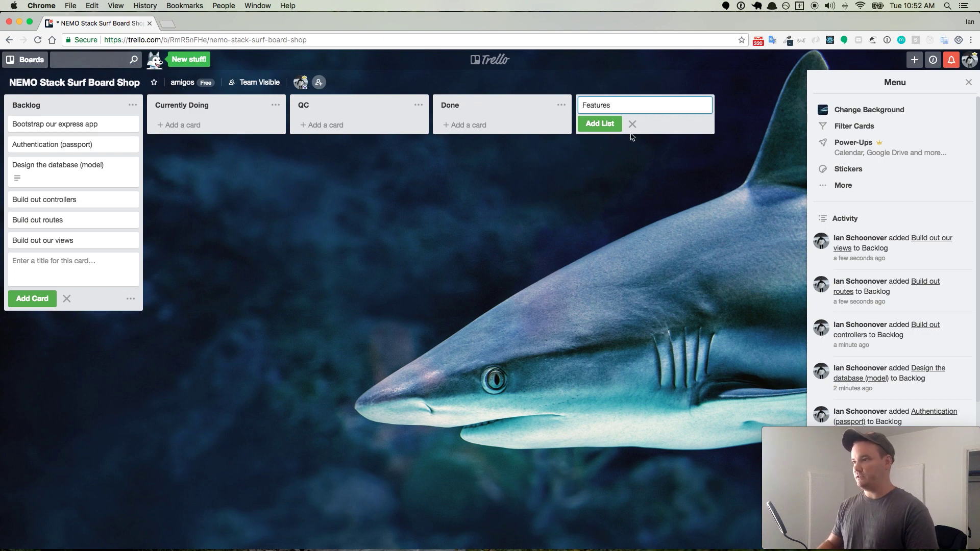
{"action": "left_click", "coordinate": [599, 124]}
{"action": "left_click_drag", "start_coordinate": [634, 114], "coordinate": [51, 102]}
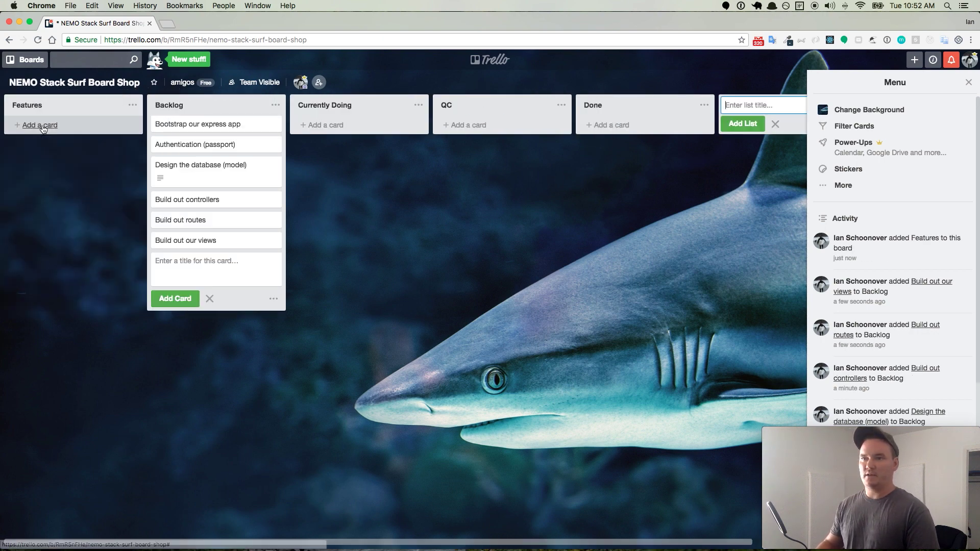
Step: Add a card titled "search" to the Features list
{"action": "left_click", "coordinate": [42, 126]}
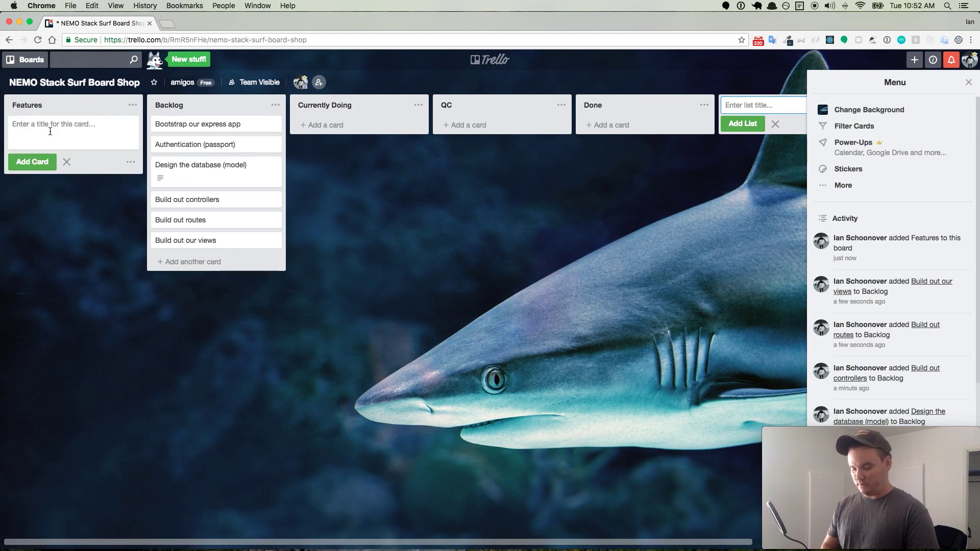
{"action": "type", "text": "search"}
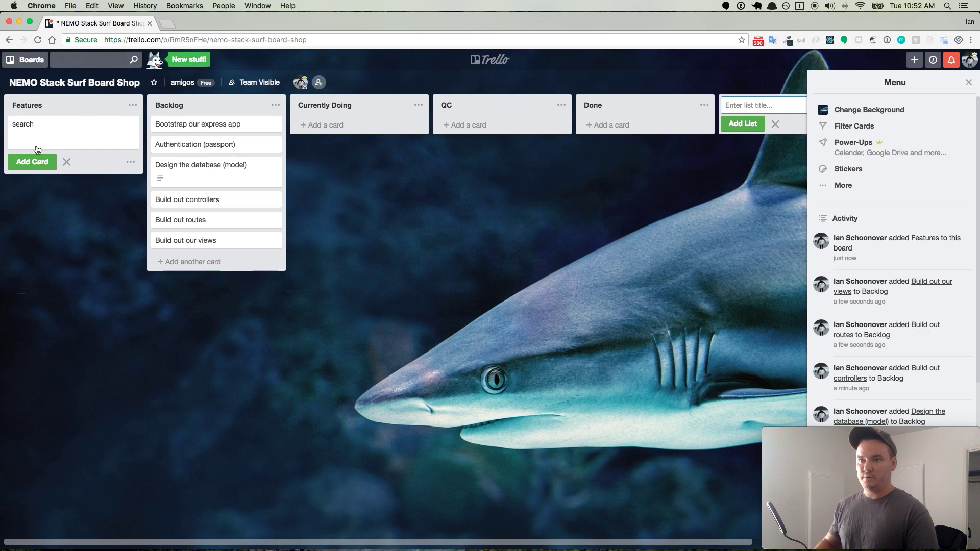
{"action": "left_click", "coordinate": [33, 169]}
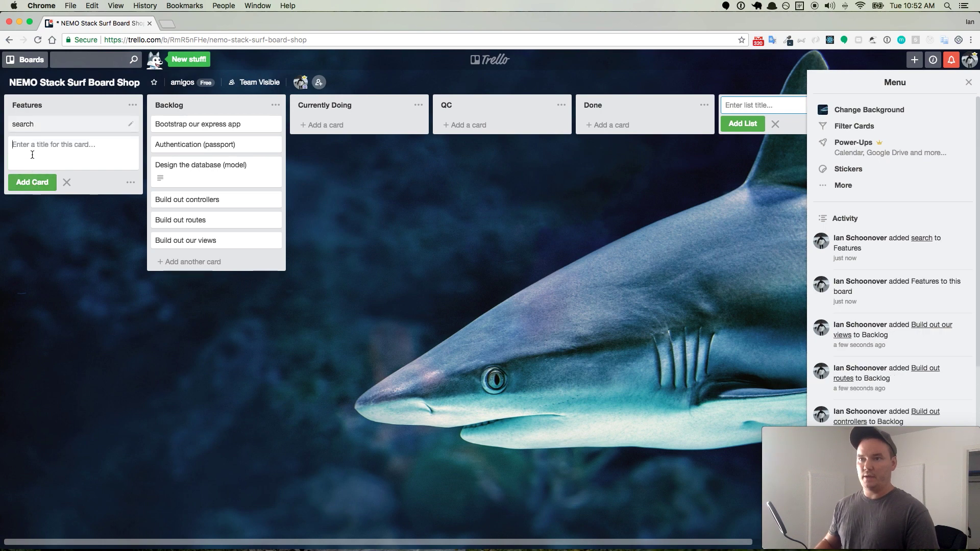
Step: Add the cards "filter" and "google maps" to the Features list
{"action": "type", "text": "filter"}
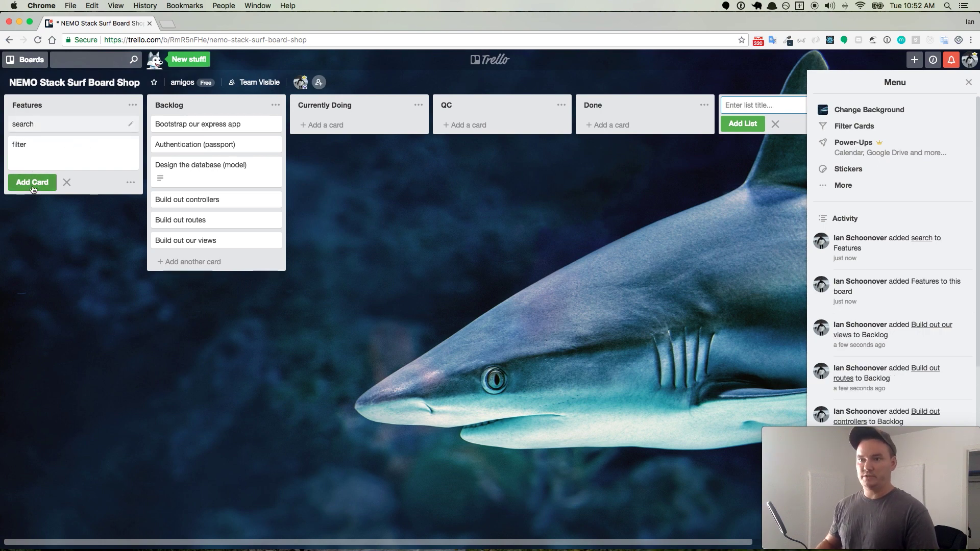
{"action": "left_click", "coordinate": [32, 183]}
{"action": "type", "text": "google maps"}
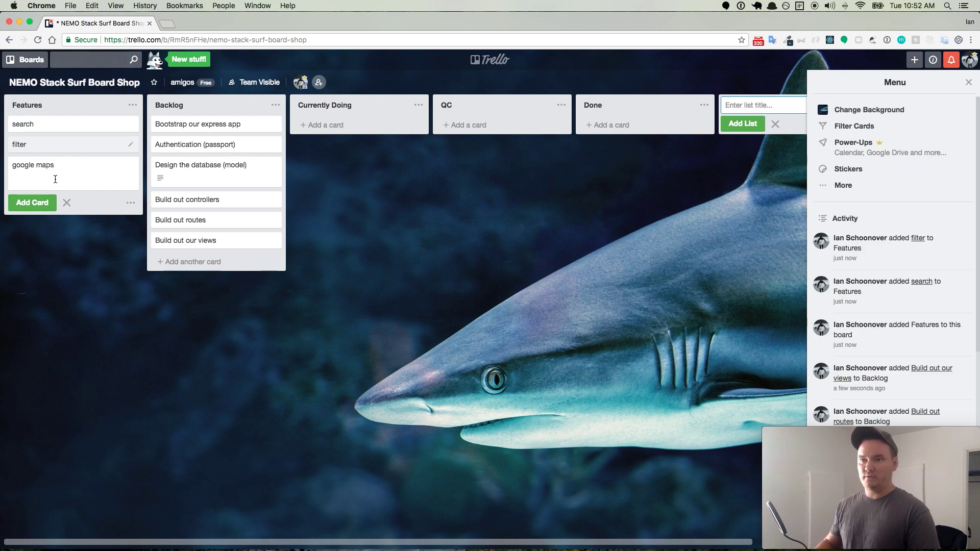
{"action": "left_click", "coordinate": [32, 203]}
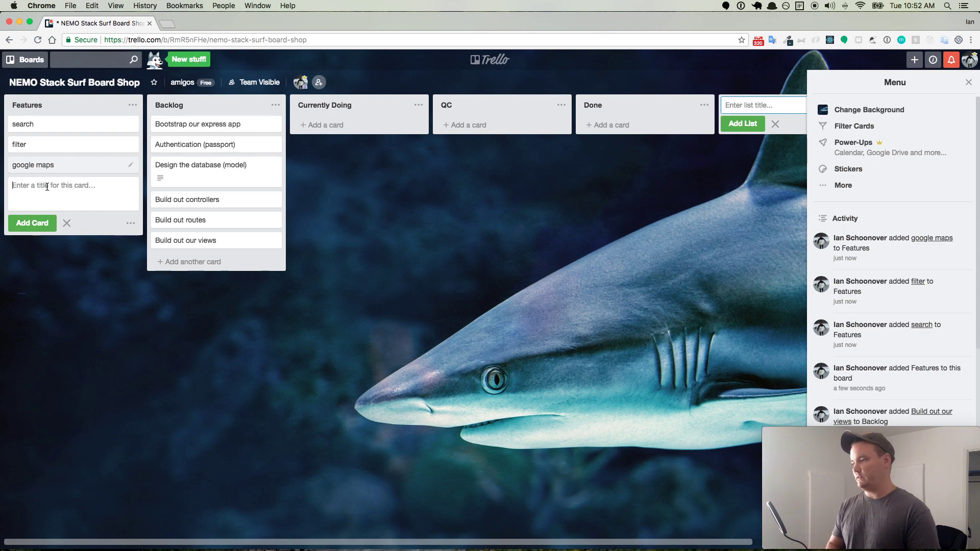
Step: Move the drafted card text "marker clustering" into the google maps card's description as a dashed bullet and save it
{"action": "type", "text": "marker clustering"}
{"action": "key", "text": "super+a"}
{"action": "key", "text": "super+x"}
{"action": "left_click", "coordinate": [105, 167]}
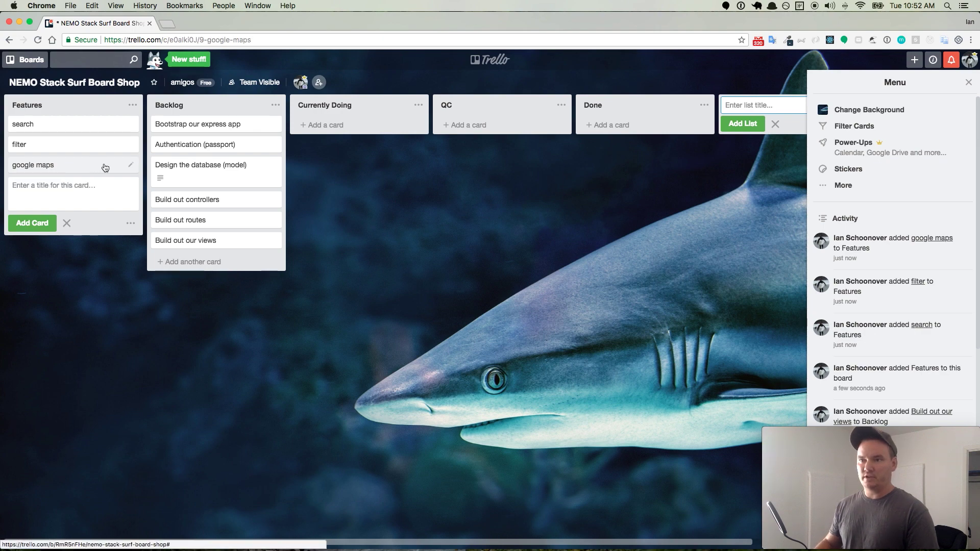
{"action": "type", "text": "-"}
{"action": "key", "text": "super+v"}
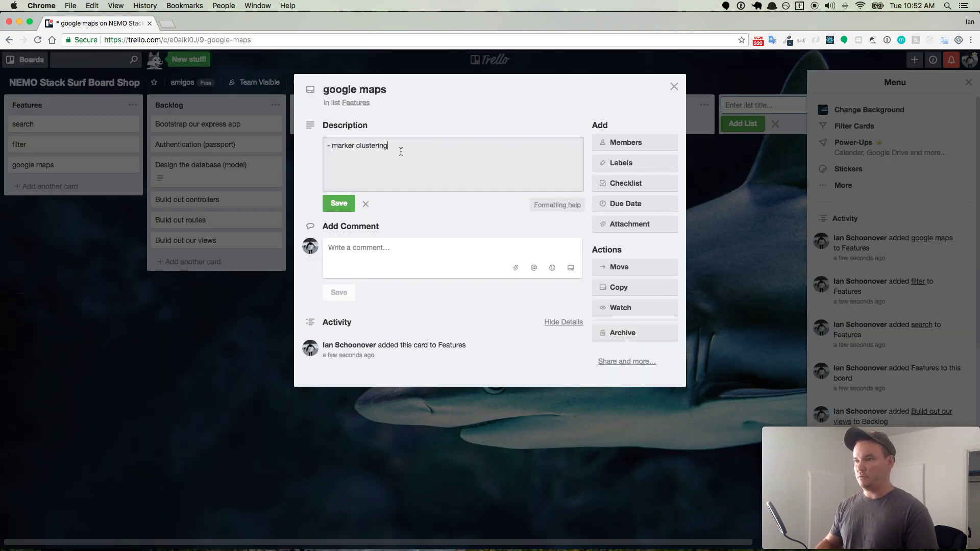
{"action": "left_click", "coordinate": [341, 203]}
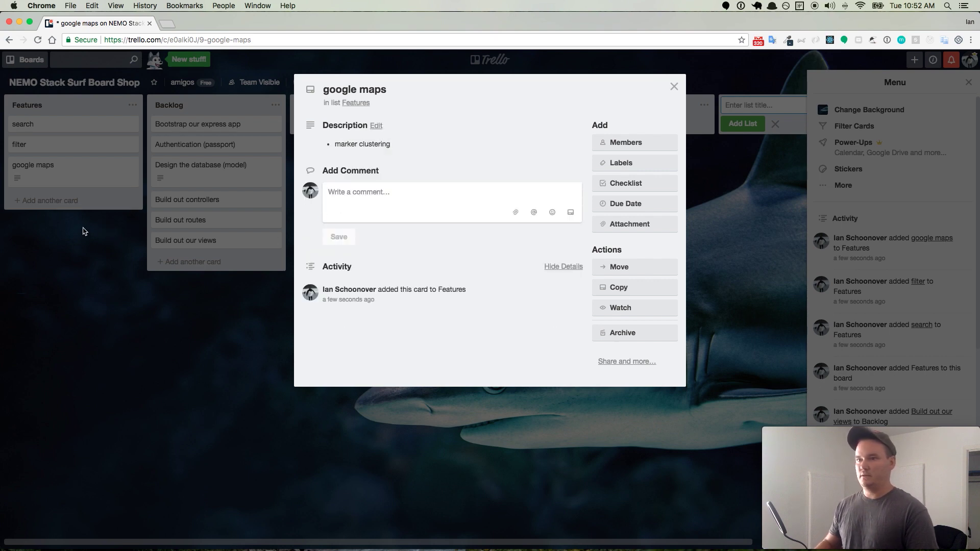
Step: Add a second bullet "geospatial indexing" to the google maps card's description, save it and close the card
{"action": "left_click", "coordinate": [403, 144]}
{"action": "left_click", "coordinate": [403, 143]}
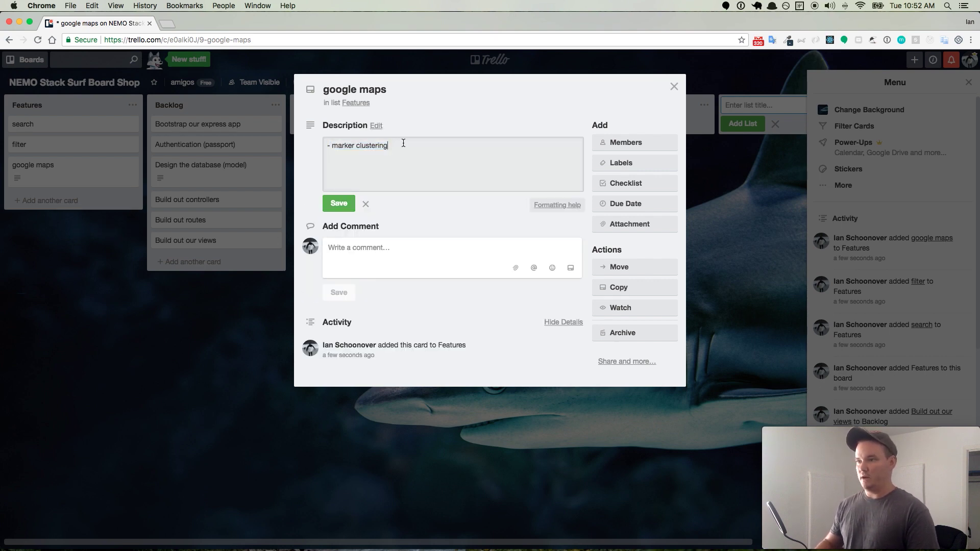
{"action": "type", "text": "- geosp"}
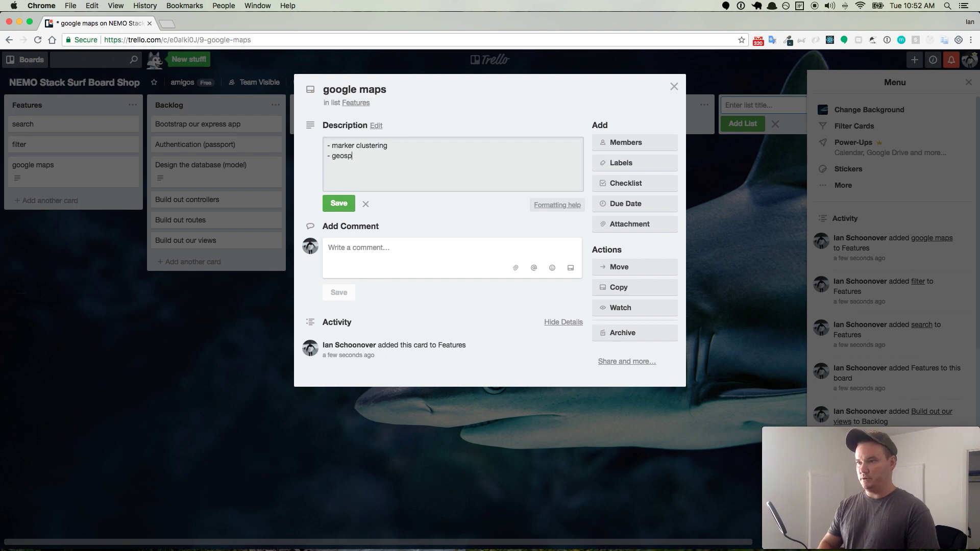
{"action": "type", "text": "atial indexing"}
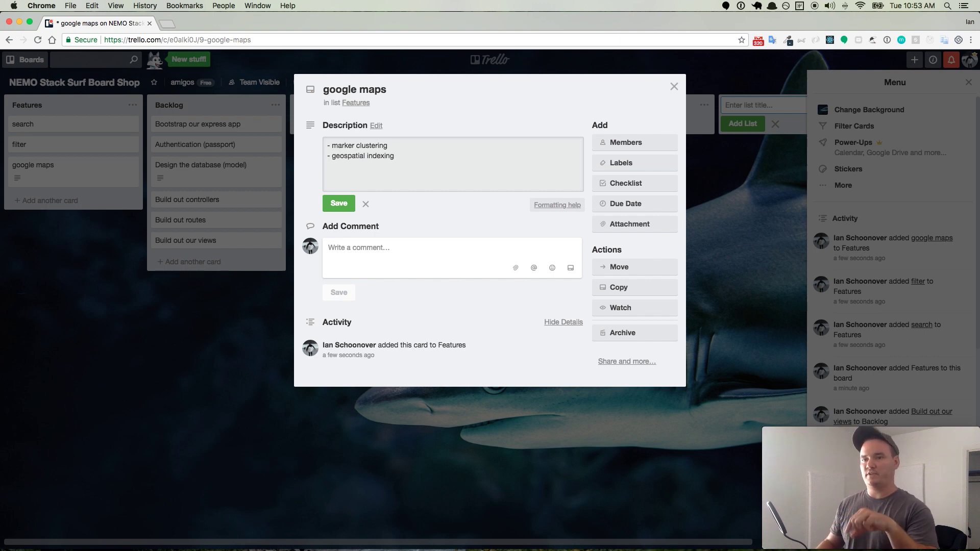
{"action": "left_click", "coordinate": [343, 203]}
{"action": "left_click", "coordinate": [103, 260]}
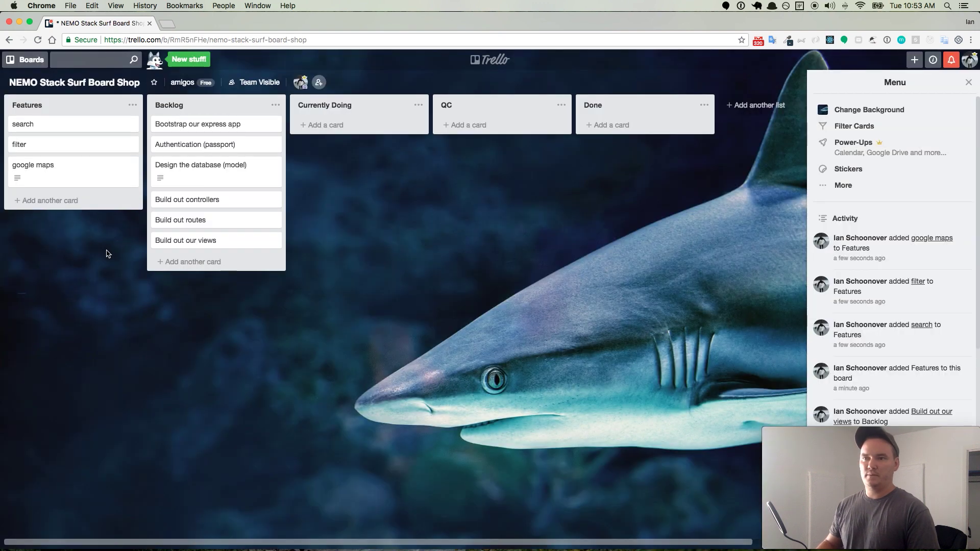
Step: Add a card titled "user auth" to the Features list
{"action": "left_click", "coordinate": [59, 200]}
{"action": "type", "text": "password reset"}
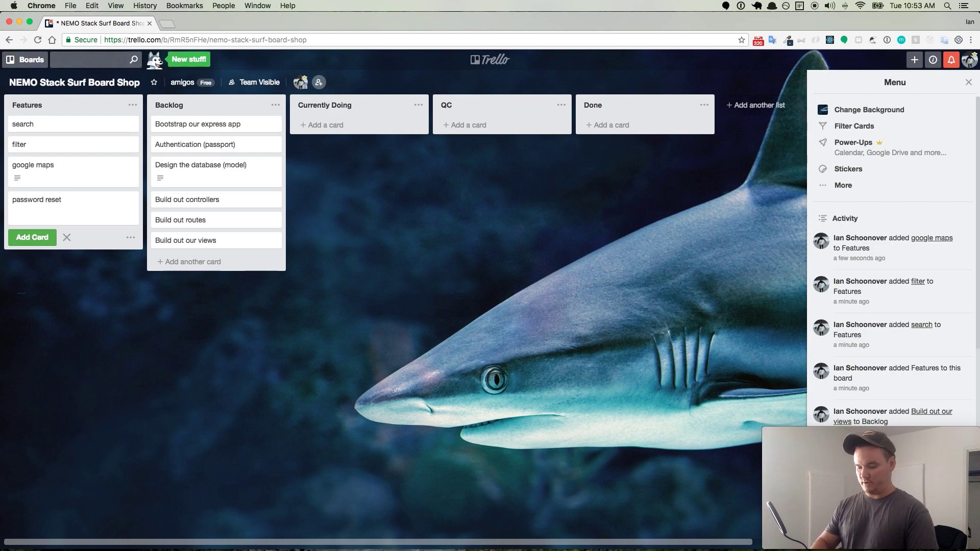
{"action": "key", "text": "super+Left"}
{"action": "type", "text": "(user auth"}
{"action": "key", "text": "super+a"}
{"action": "type", "text": "user auth"}
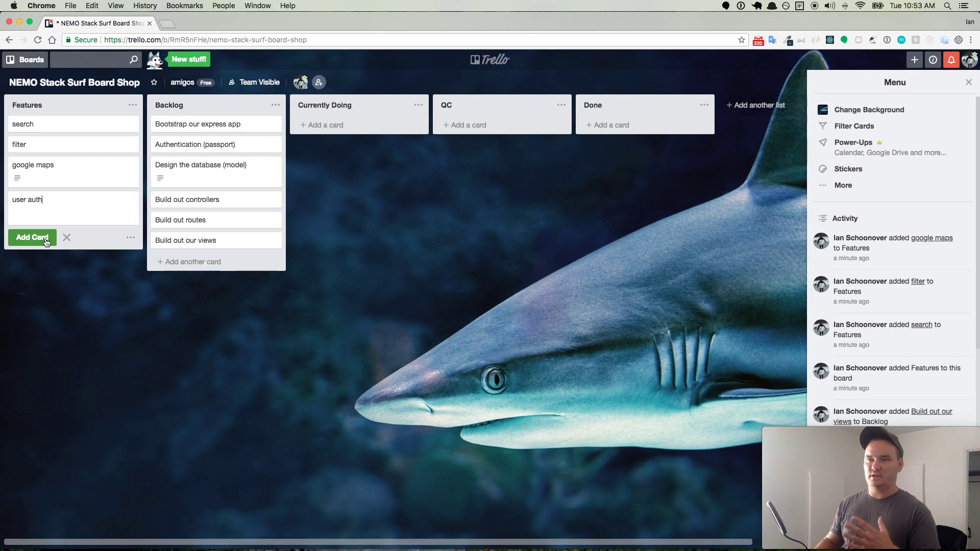
{"action": "left_click", "coordinate": [32, 237]}
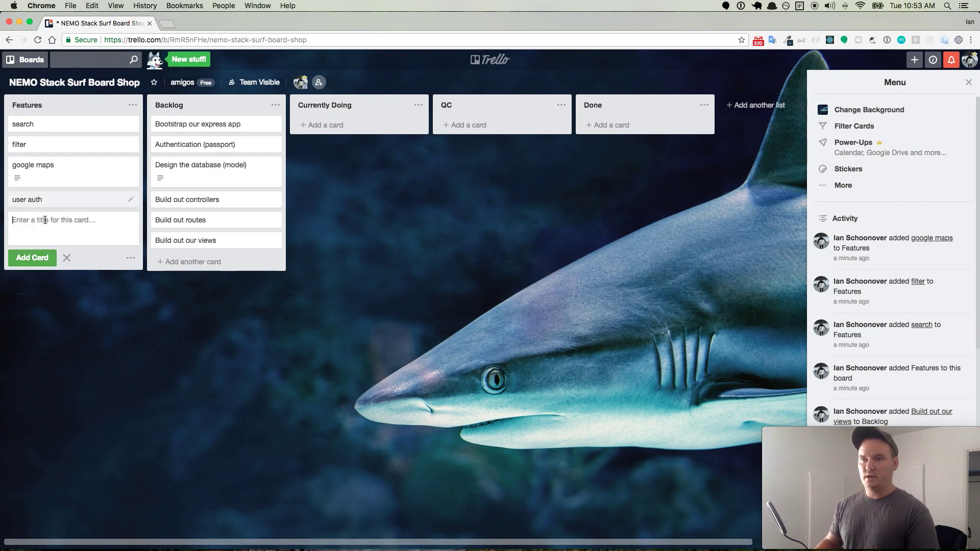
Step: Enter the dashed bullets "authorization", "admin dashboard", "password reset" and "mailer" in the user auth card's description
{"action": "left_click", "coordinate": [44, 203]}
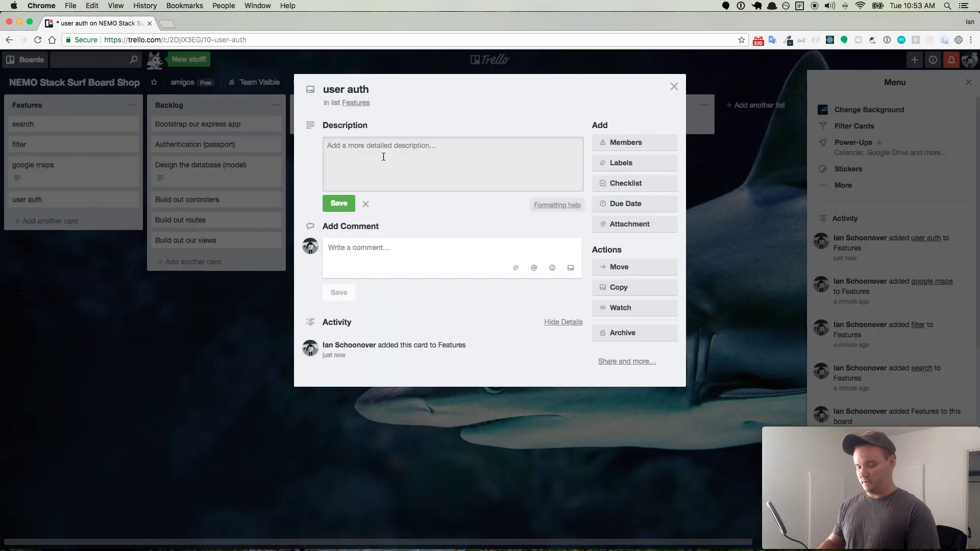
{"action": "type", "text": "-"}
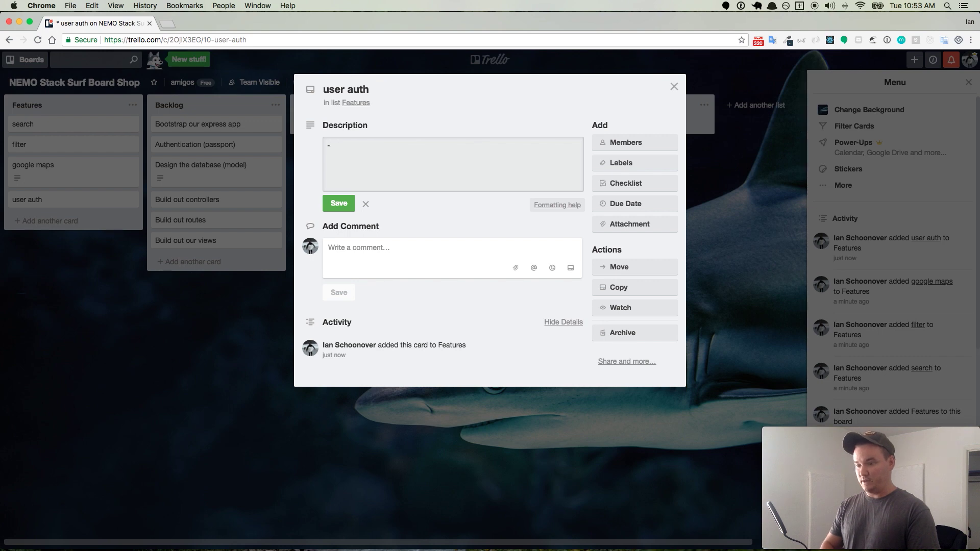
{"action": "type", "text": " authorization"}
{"action": "key", "text": "Return"}
{"action": "type", "text": "- admin "}
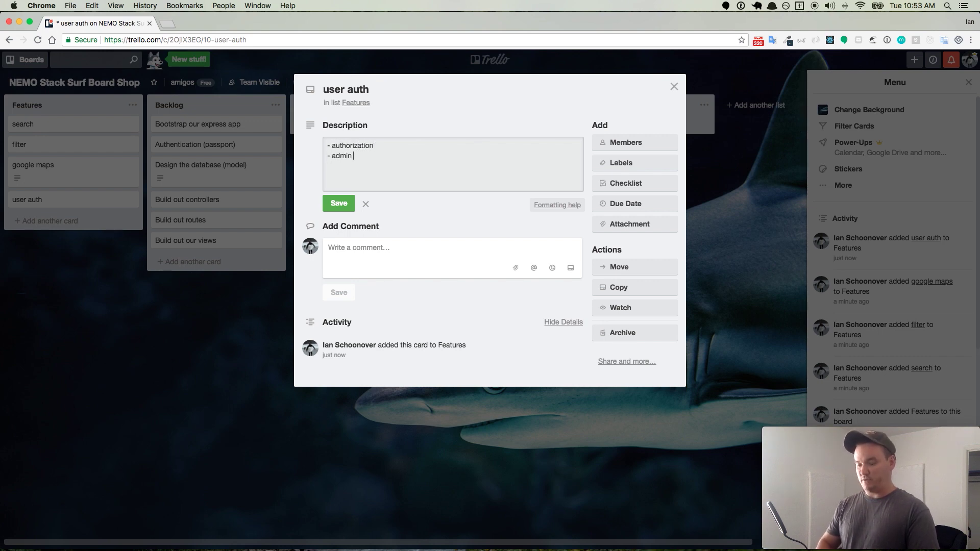
{"action": "type", "text": "dashboard "}
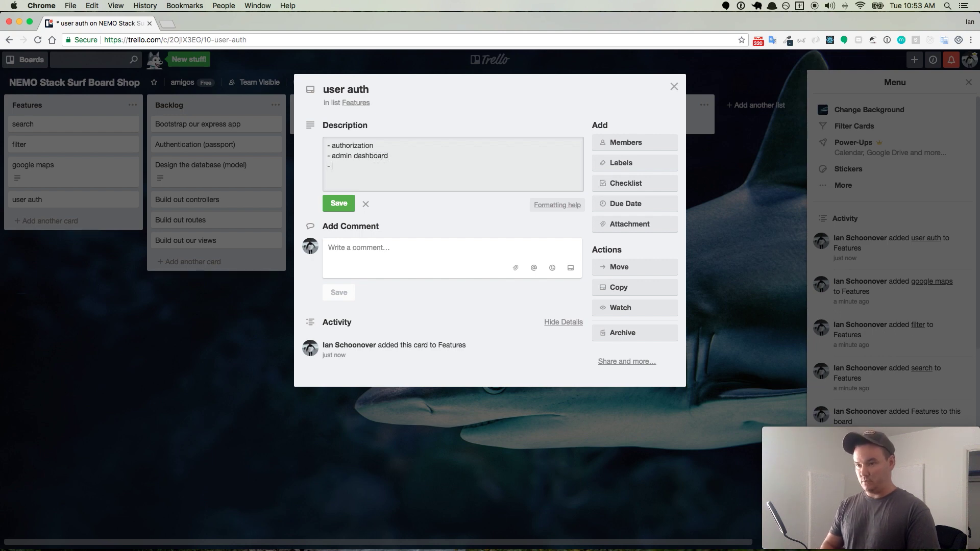
{"action": "type", "text": "- password reset "}
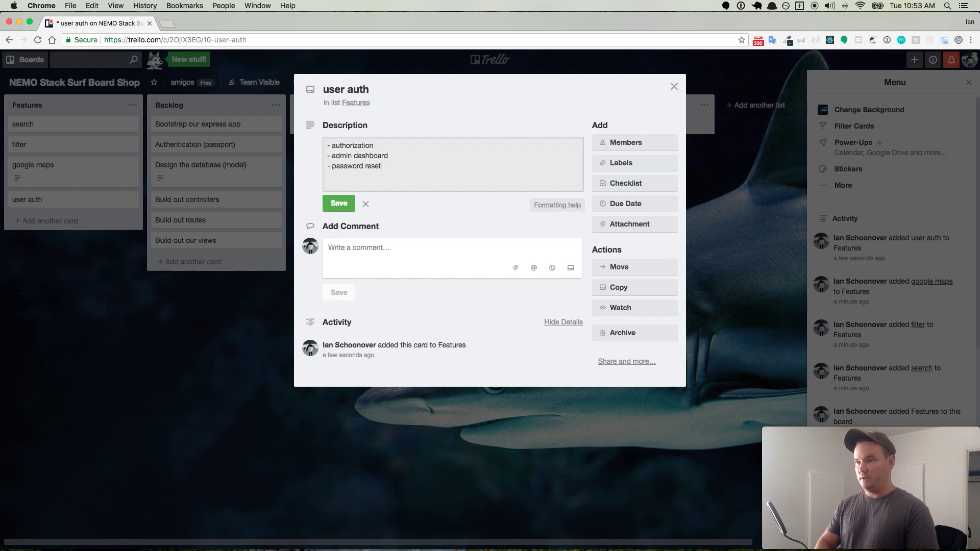
{"action": "type", "text": "- mailer"}
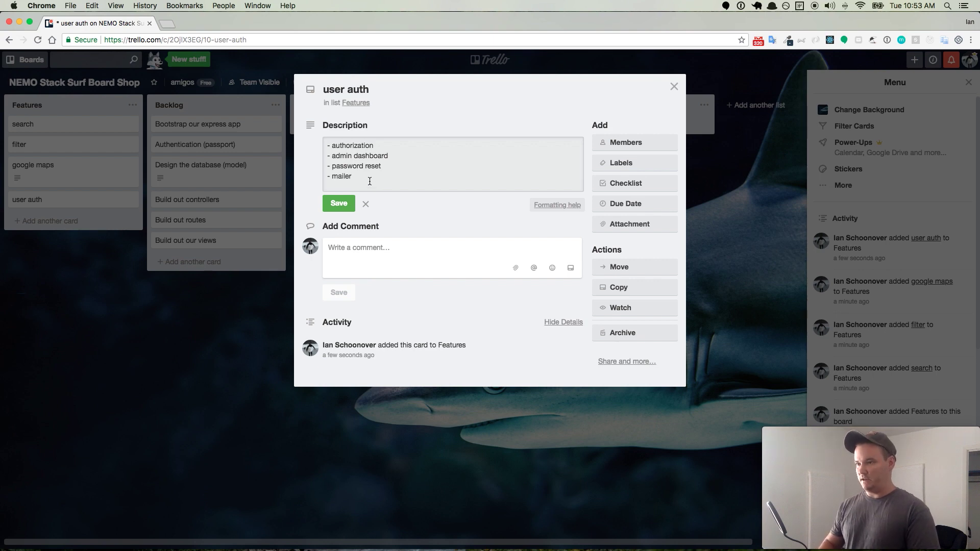
Step: Add the bullet "2 step verification with twillio" to the user auth description, save it and close the card
{"action": "key", "text": "Return"}
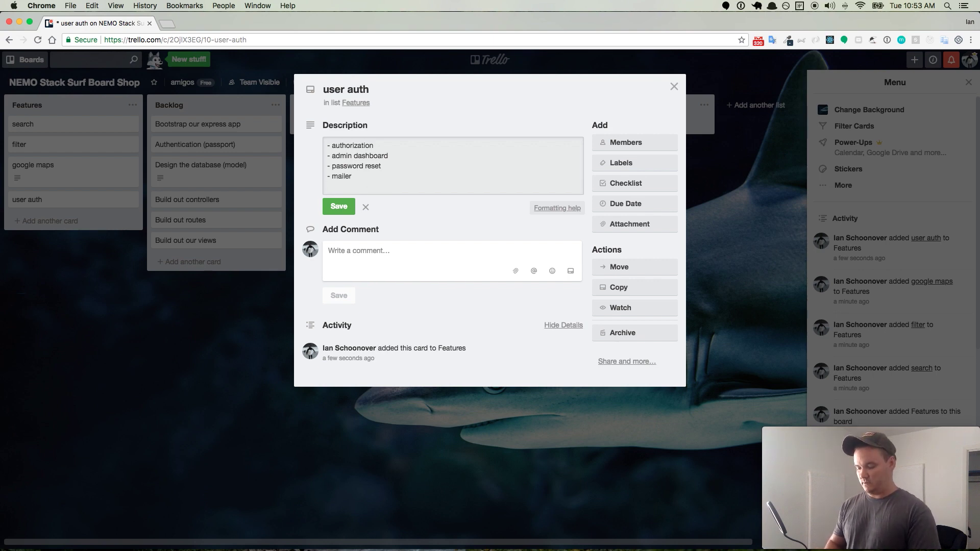
{"action": "type", "text": "- "}
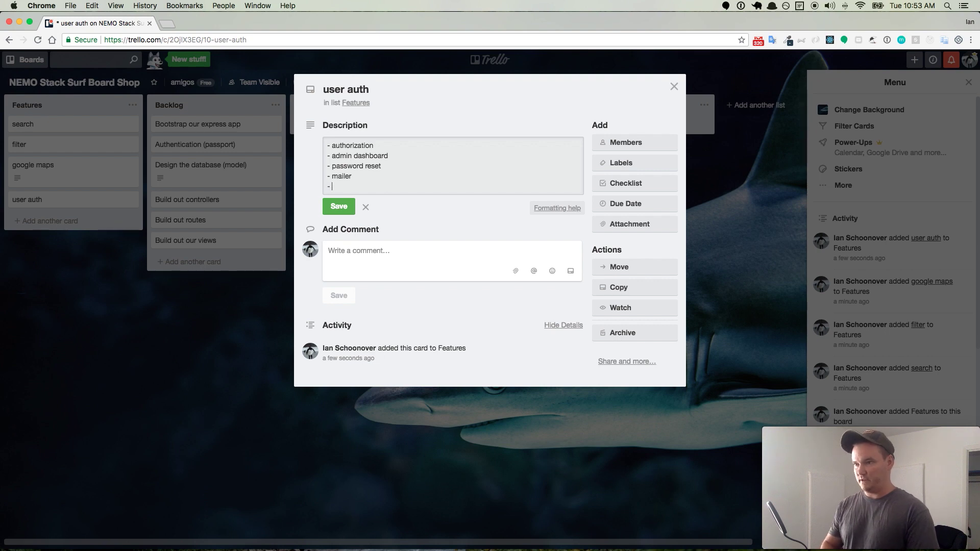
{"action": "type", "text": "2 step ve"}
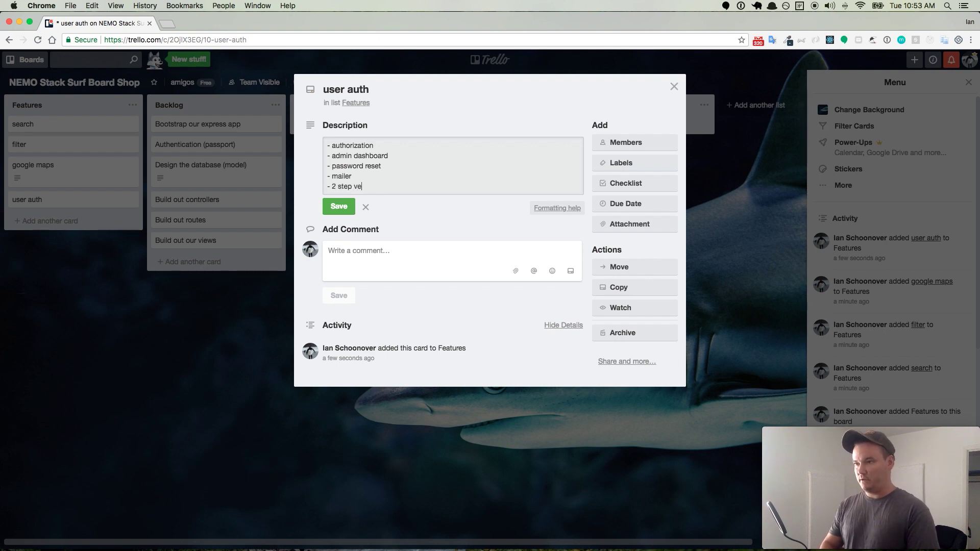
{"action": "type", "text": "rification wit"}
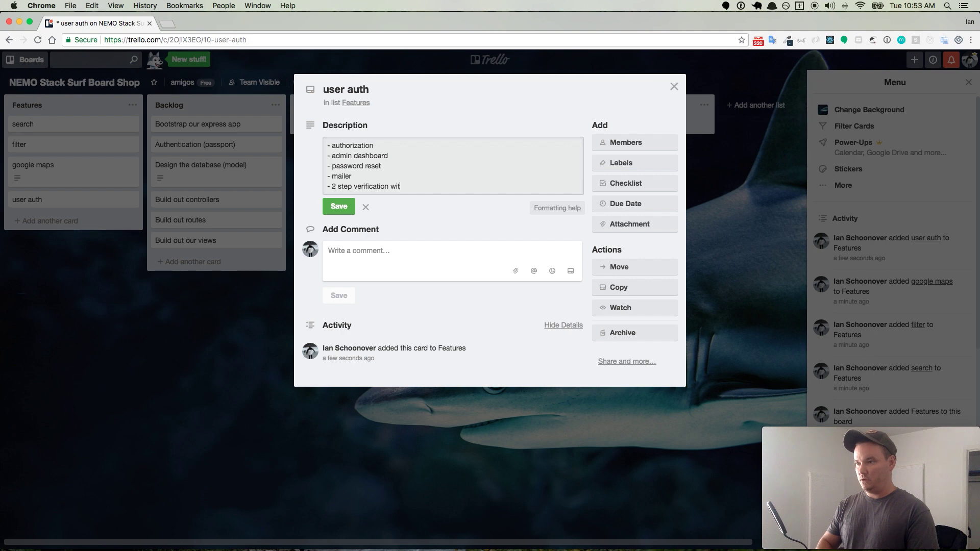
{"action": "type", "text": "h twillio"}
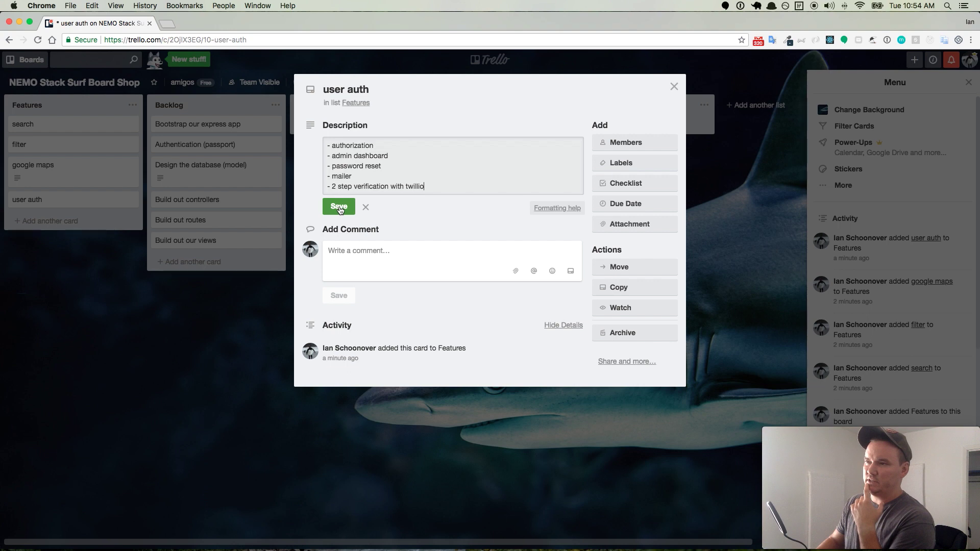
{"action": "left_click", "coordinate": [339, 207]}
{"action": "left_click", "coordinate": [83, 308]}
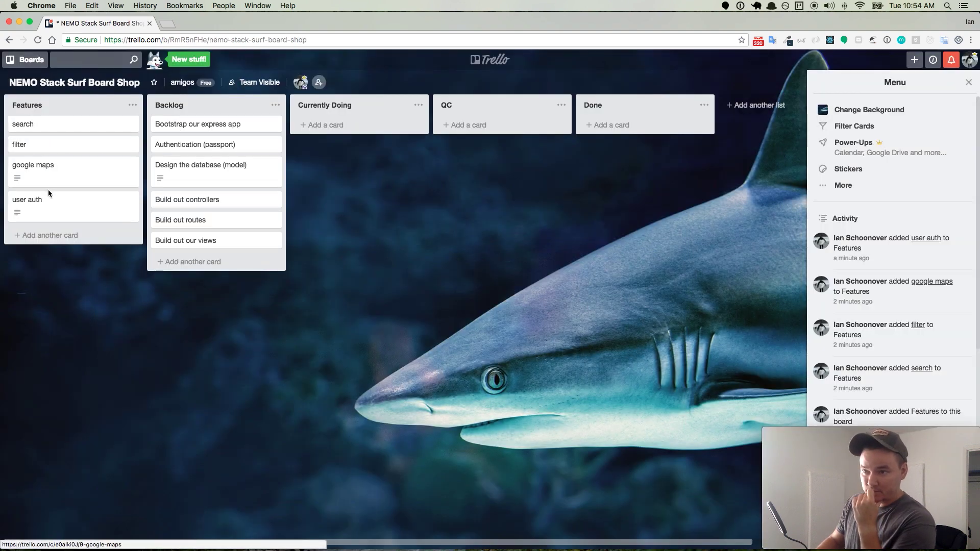
Step: Add the cards "image upload" and "user profile" to the Features list
{"action": "left_click", "coordinate": [60, 235]}
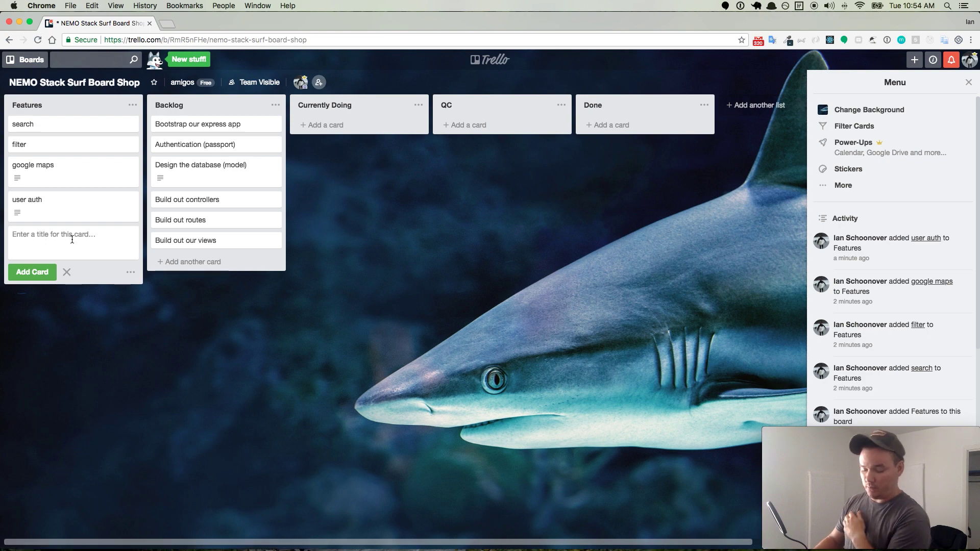
{"action": "type", "text": "image upload"}
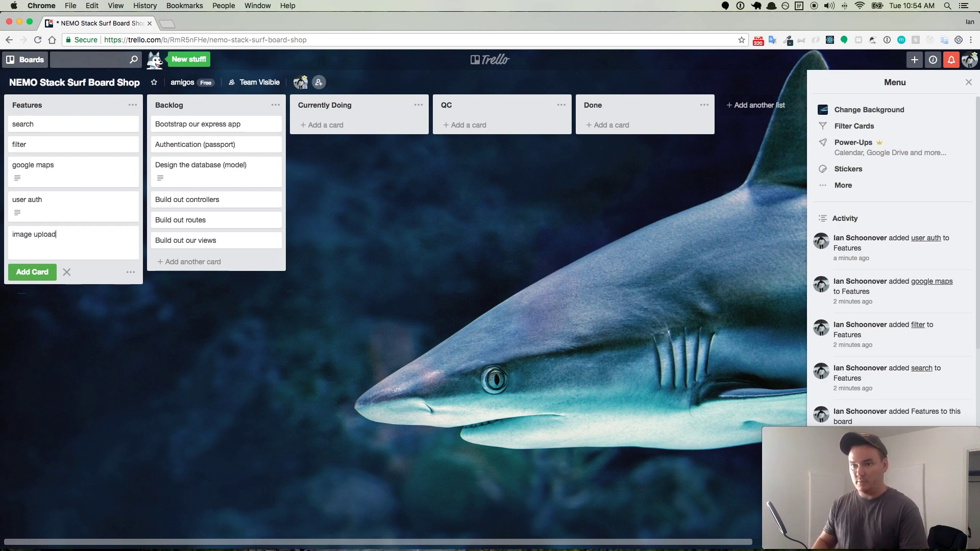
{"action": "left_click", "coordinate": [38, 274]}
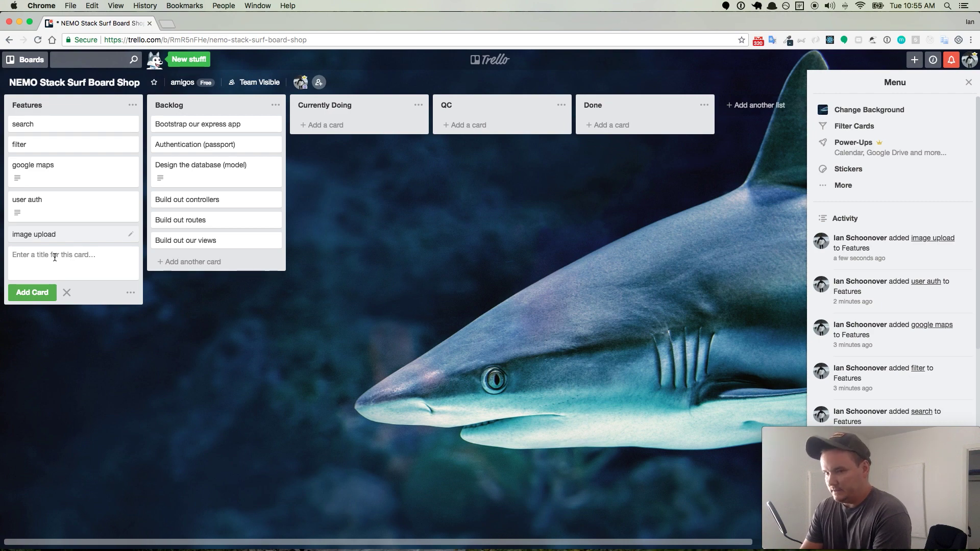
{"action": "type", "text": "us"}
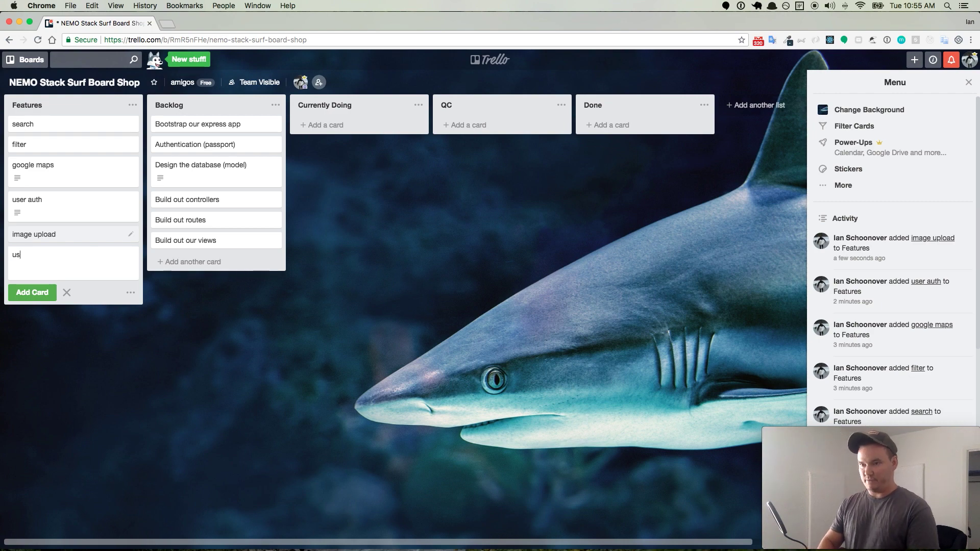
{"action": "type", "text": "er profile"}
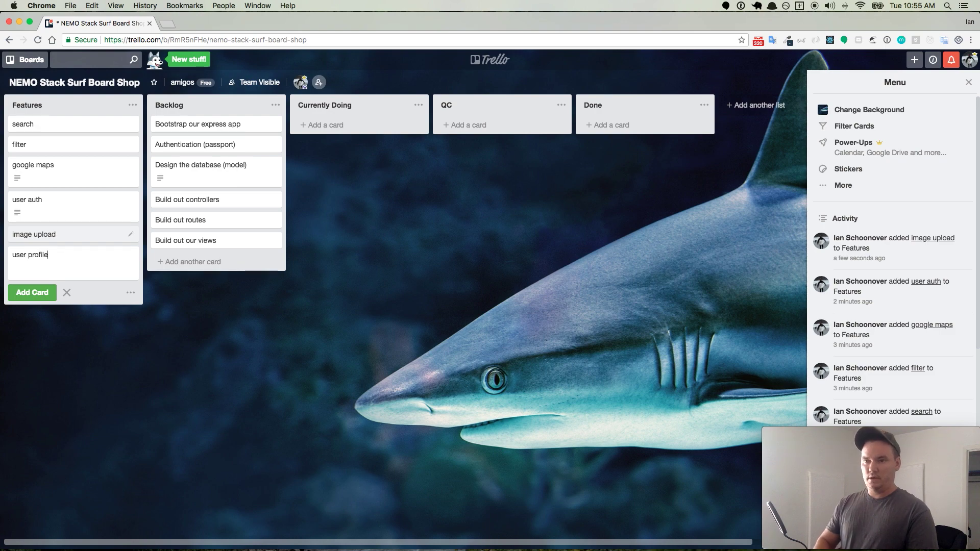
{"action": "left_click", "coordinate": [42, 293]}
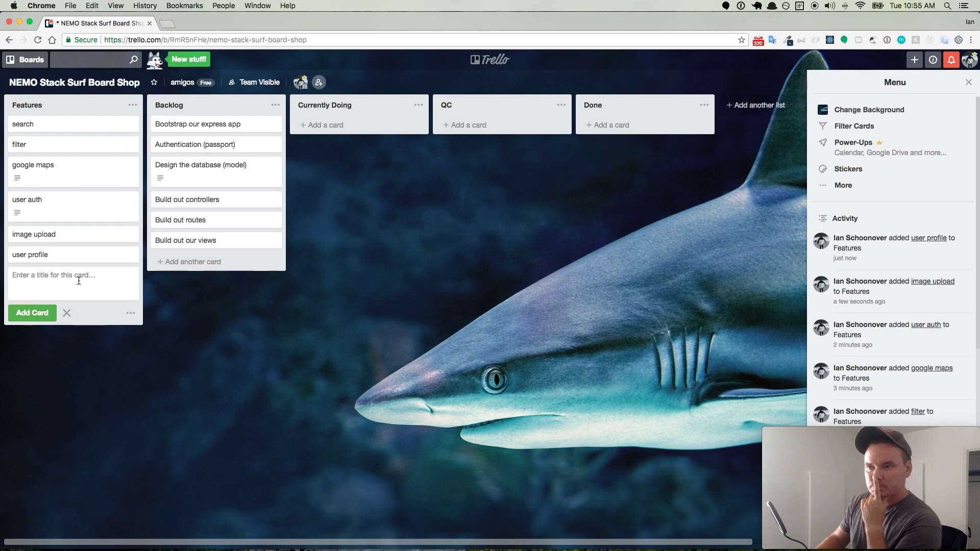
Step: Add the cards "checkout with stripe" and "reviews" to the Features list
{"action": "type", "text": "checko"}
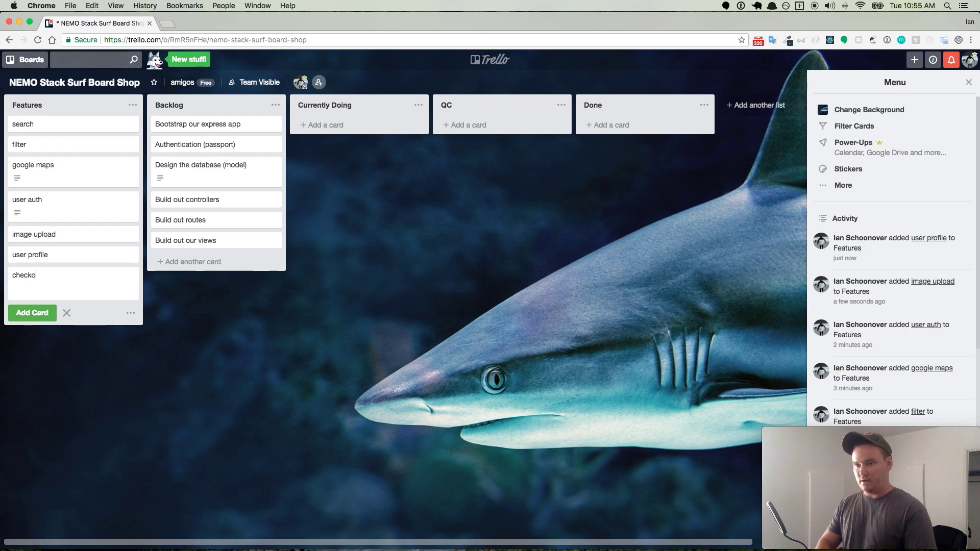
{"action": "type", "text": "ut with stripe"}
{"action": "left_click", "coordinate": [42, 315]}
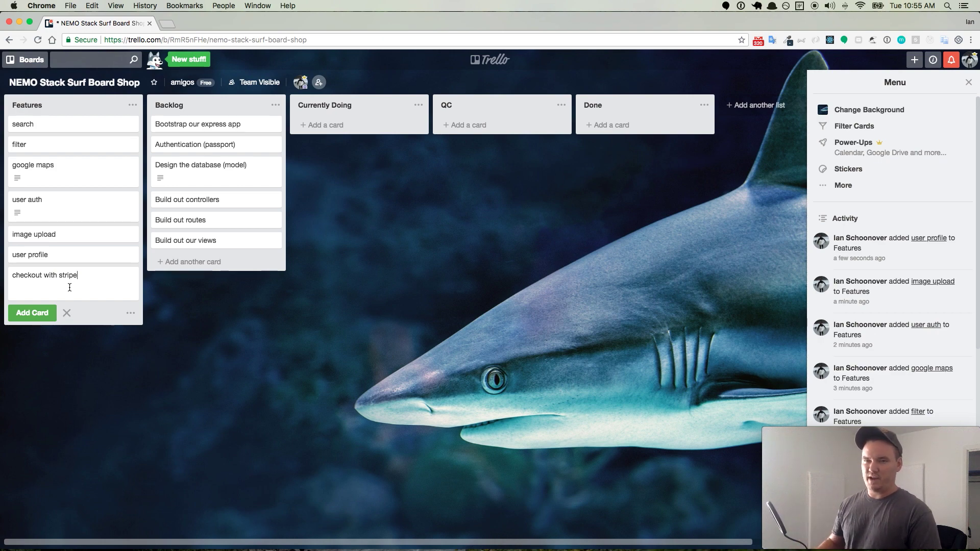
{"action": "left_click", "coordinate": [42, 312]}
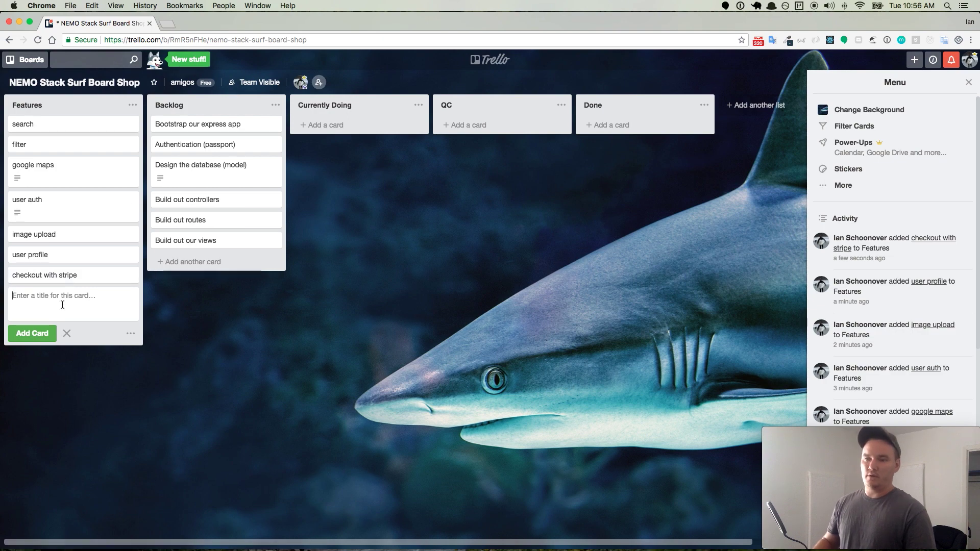
{"action": "type", "text": "reviews"}
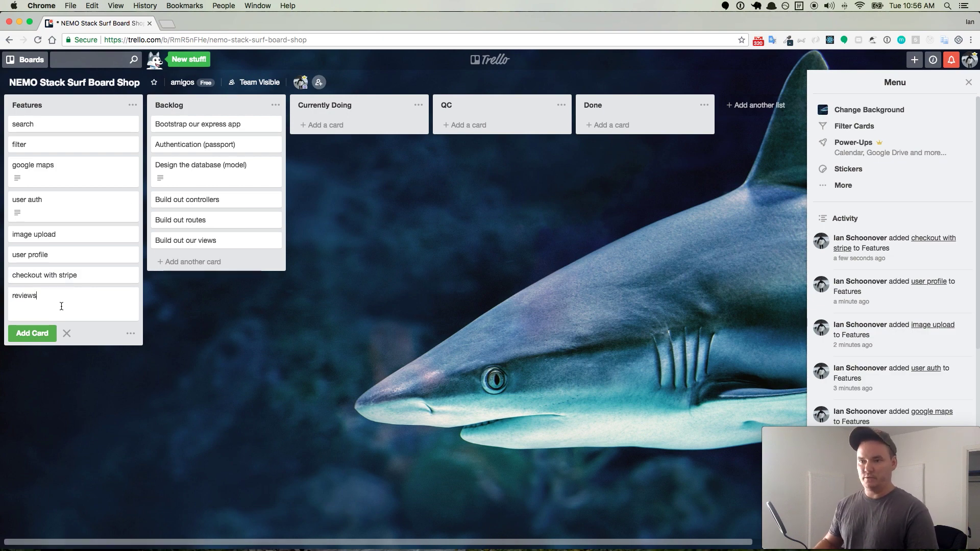
{"action": "left_click", "coordinate": [40, 333]}
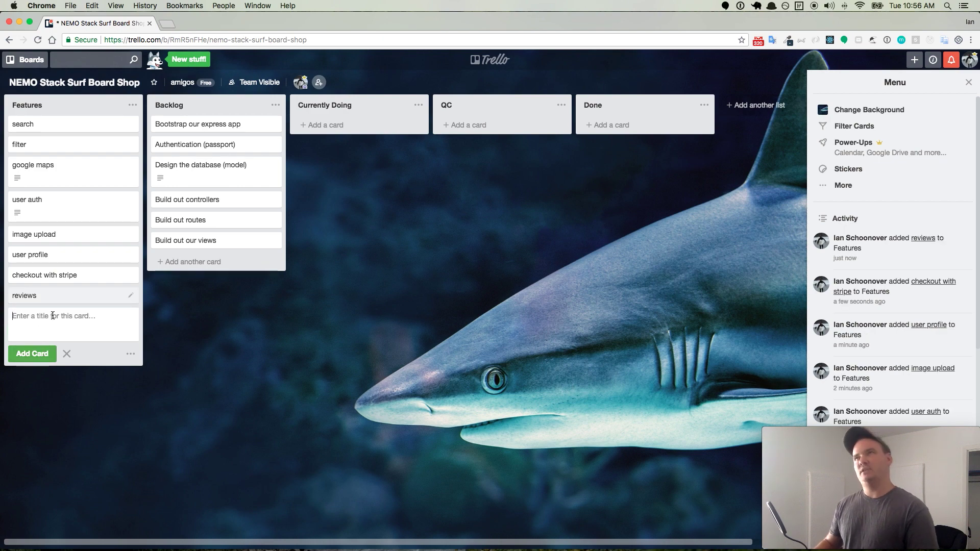